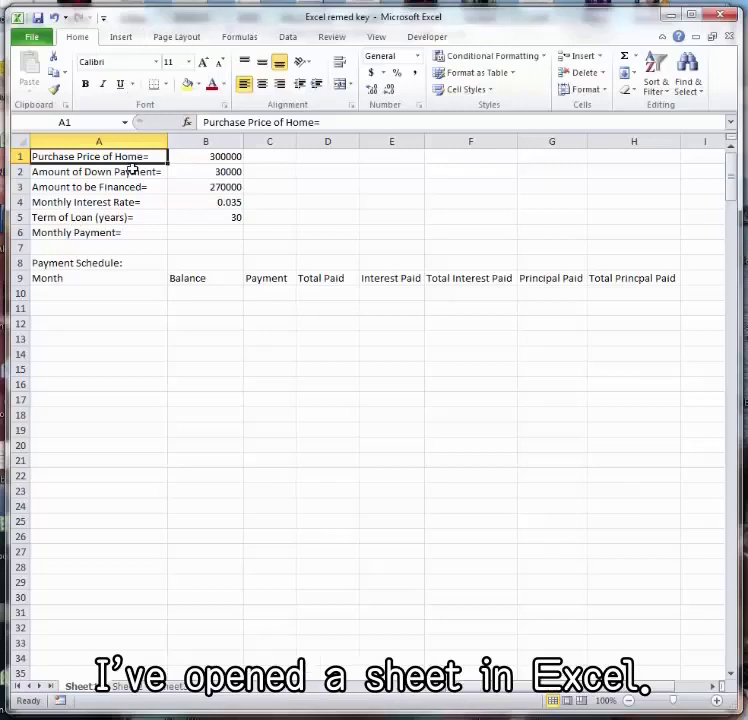
- Review the loan labels in column A and the payment schedule headings in row 9
left_click(88, 172)
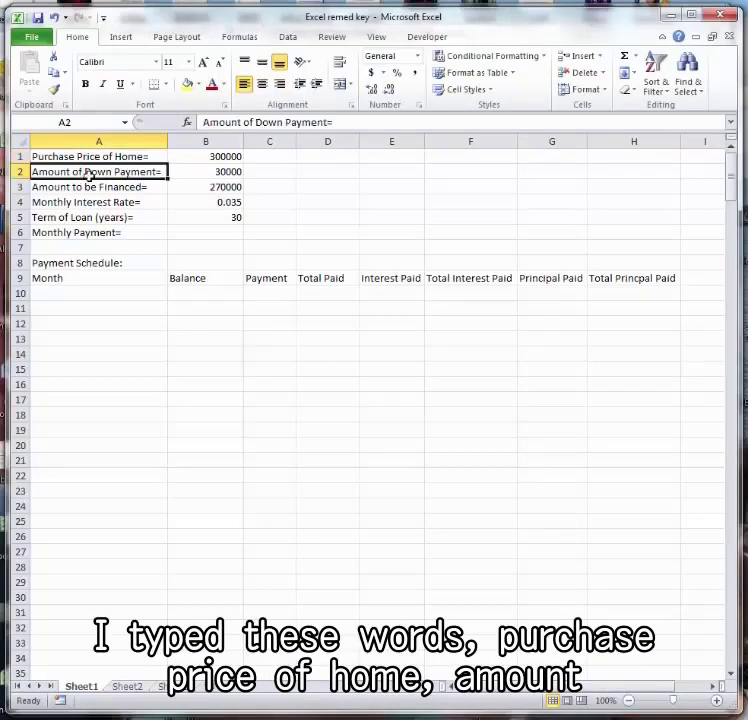
left_click(93, 187)
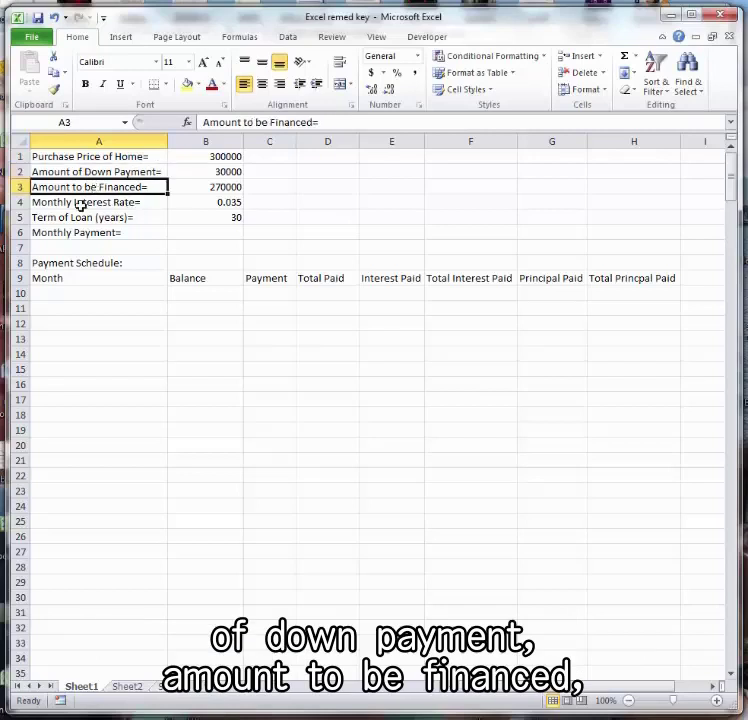
left_click(80, 205)
left_click(95, 217)
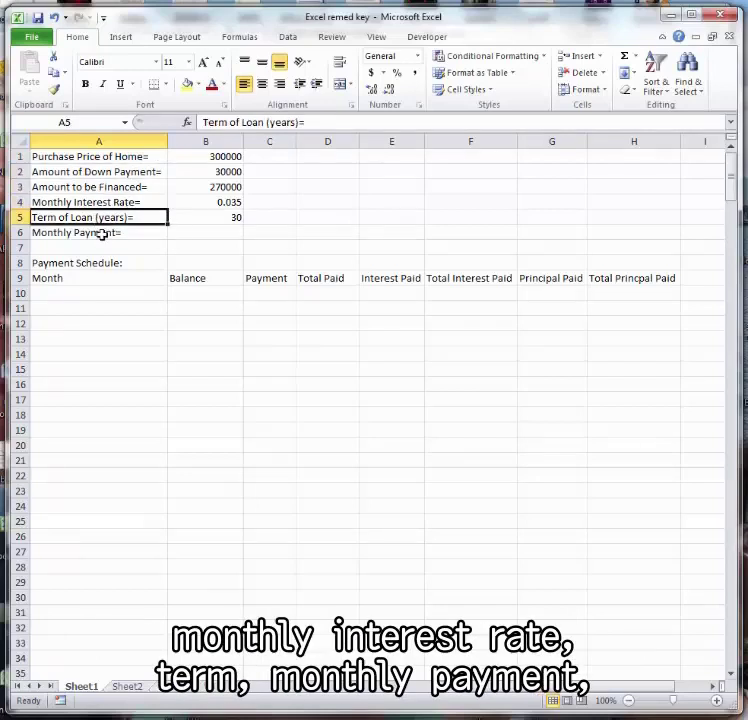
left_click(102, 233)
left_click(98, 263)
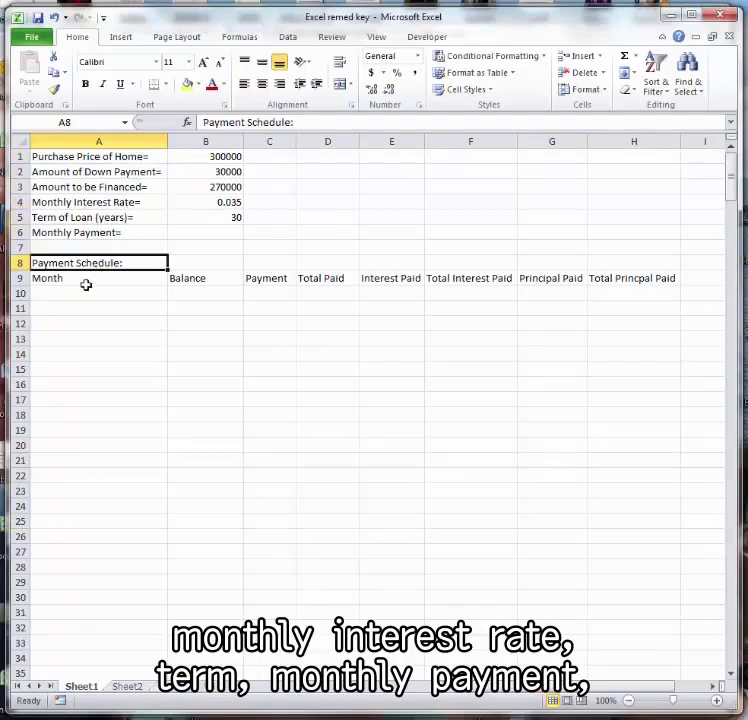
left_click(85, 280)
left_click(301, 278)
left_click(595, 287)
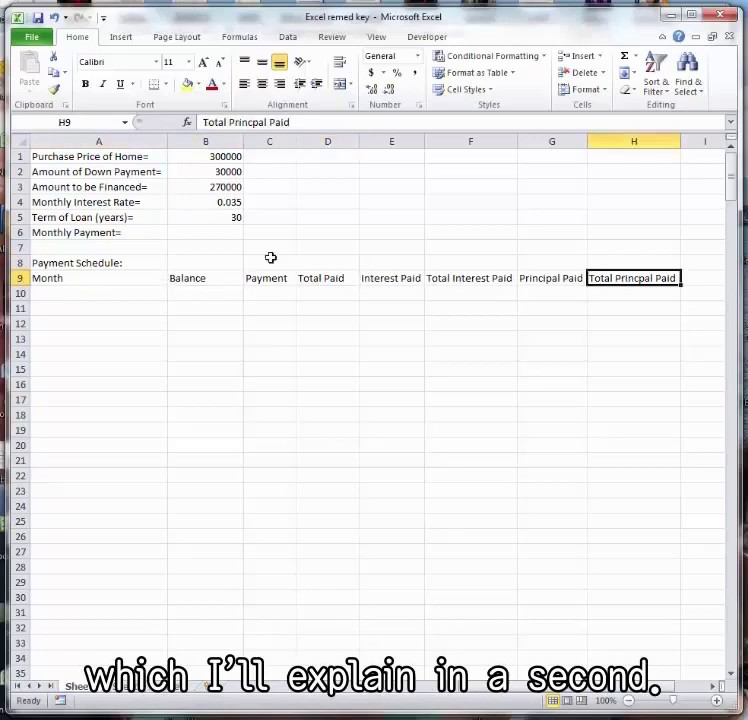
- Right-align the loan labels in A1:A6 and format the amounts in B1:B3 as Currency
left_click_drag(97, 162, 107, 233)
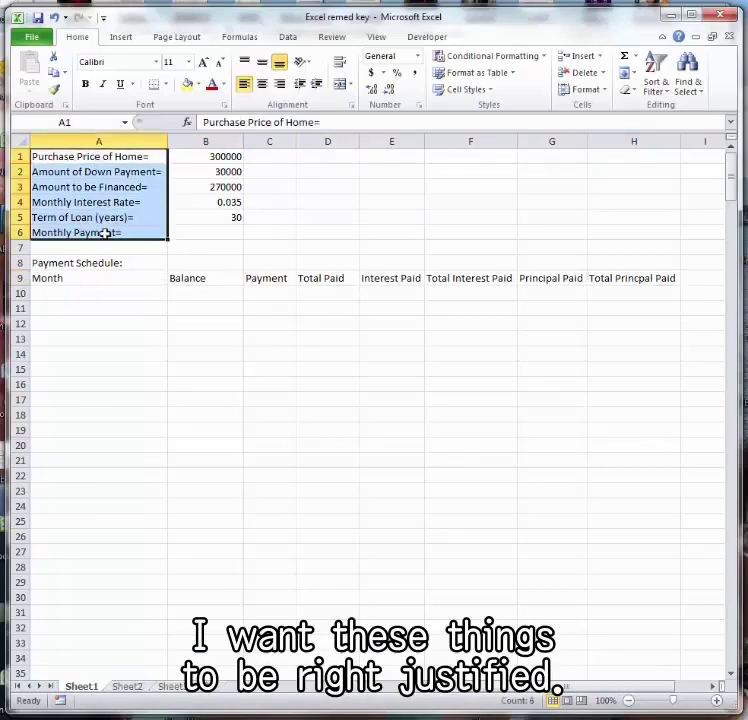
left_click(281, 86)
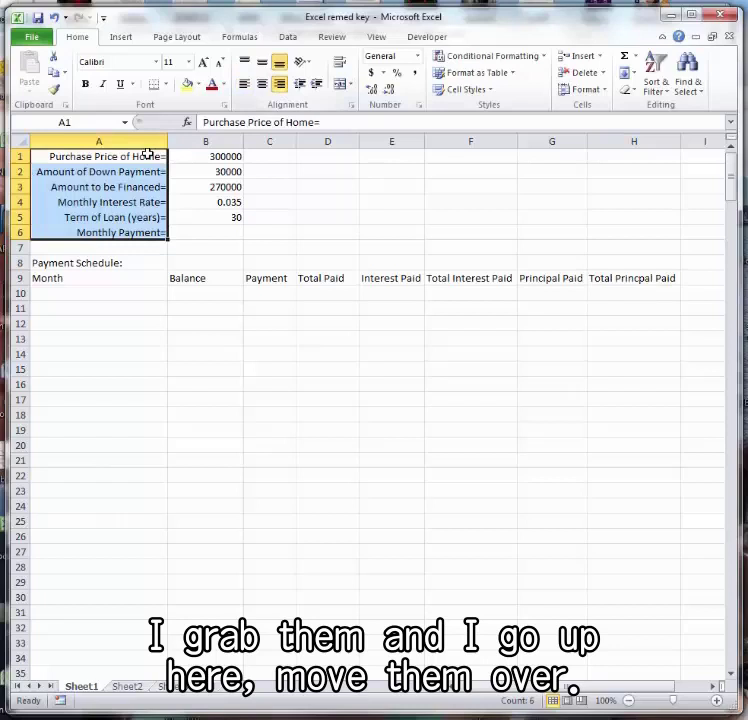
left_click(215, 156)
left_click_drag(215, 156, 218, 186)
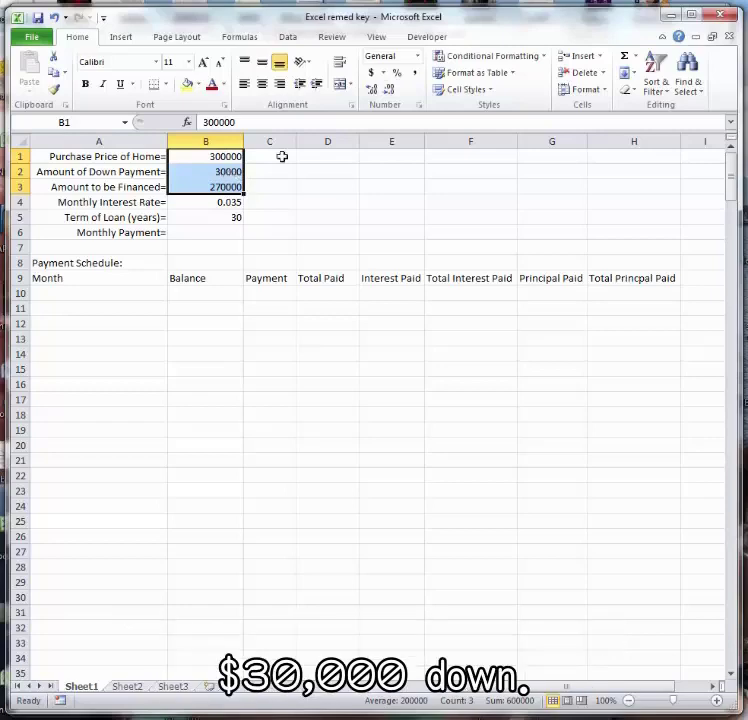
left_click(417, 56)
left_click(374, 151)
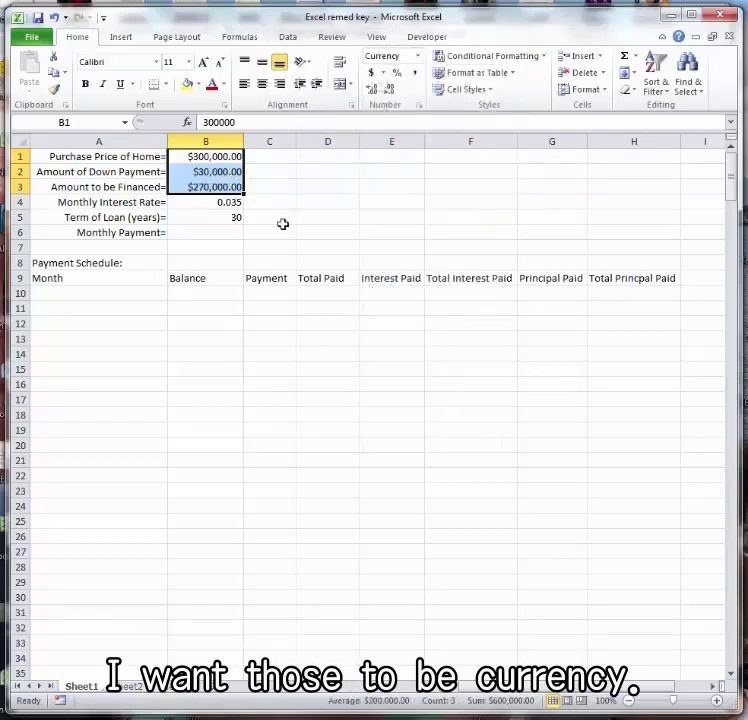
left_click(204, 187)
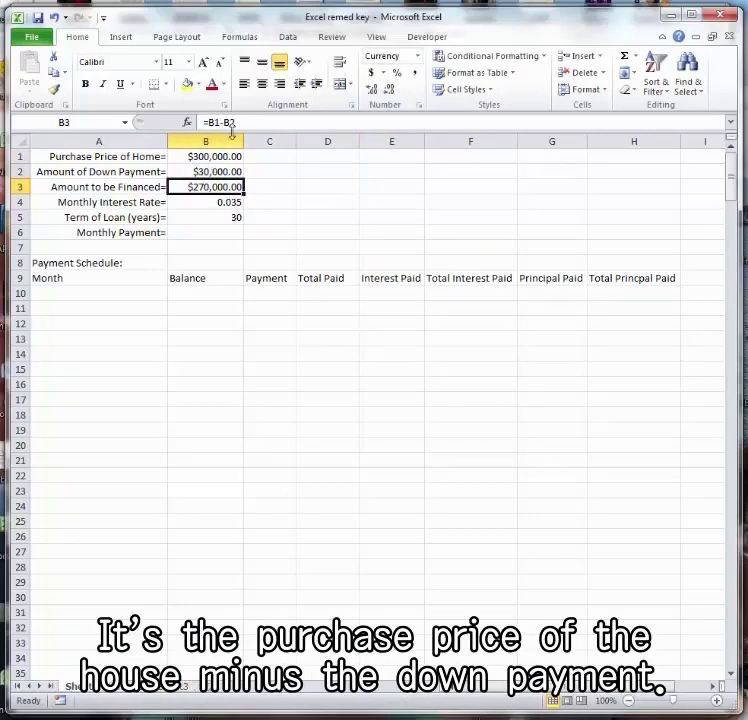
- Format the interest rate in B4 as a percentage with 1 decimal place
left_click(222, 202)
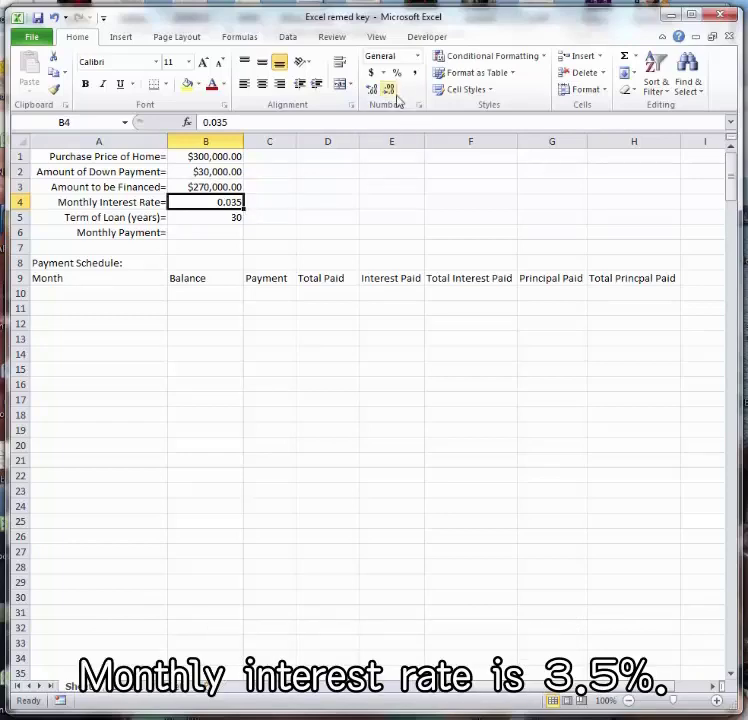
left_click(604, 97)
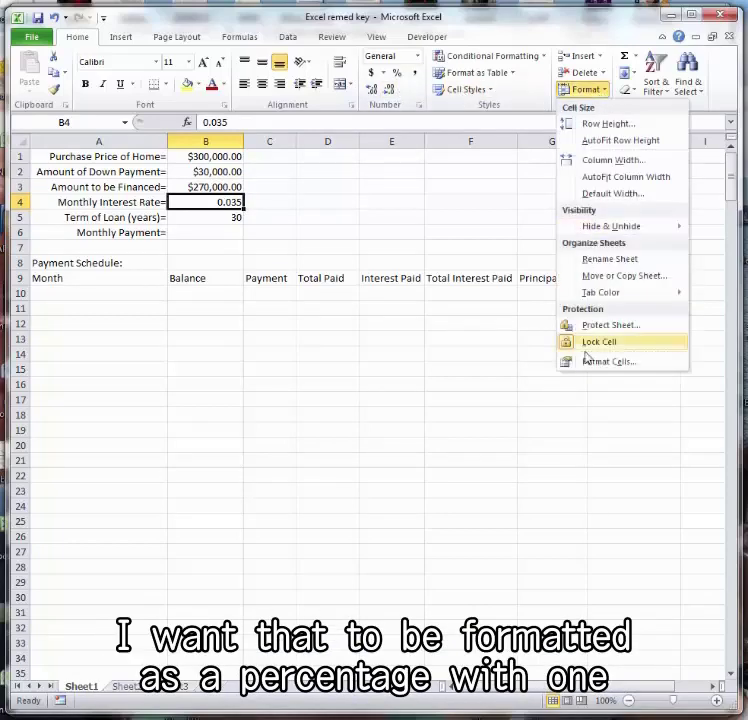
left_click(588, 364)
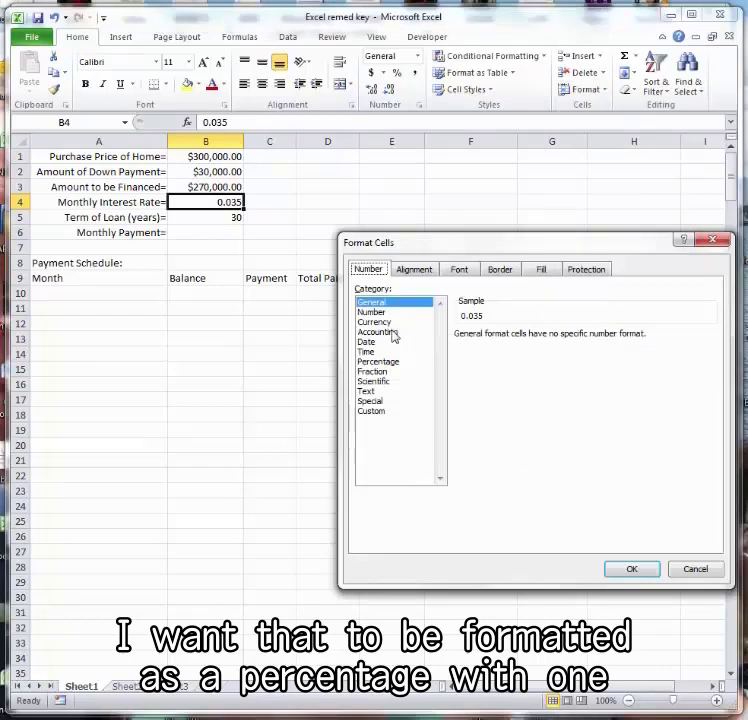
left_click(380, 361)
left_click(555, 340)
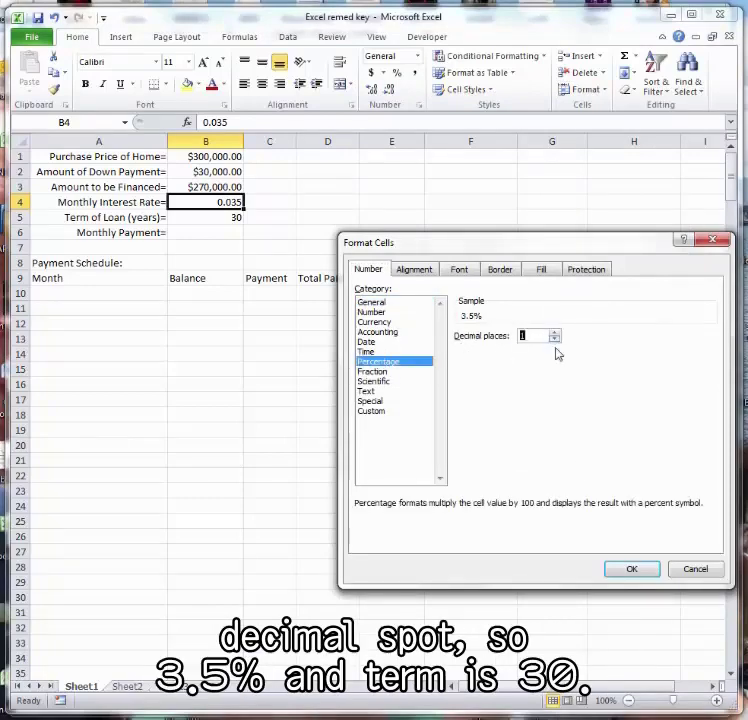
left_click(628, 569)
left_click(208, 218)
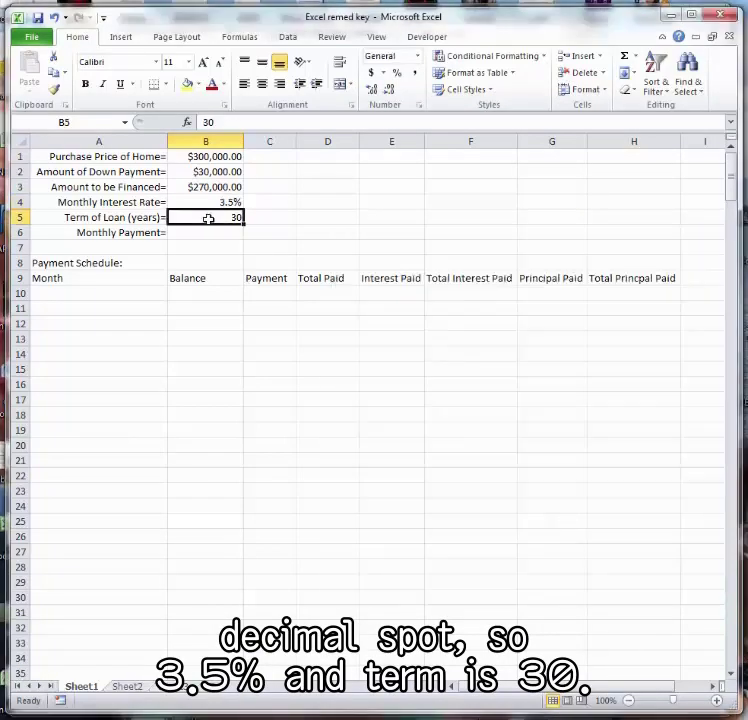
- Calculate the monthly payment in B6 with the formula =PMT(B4/12,B5*12,B3)
left_click(208, 231)
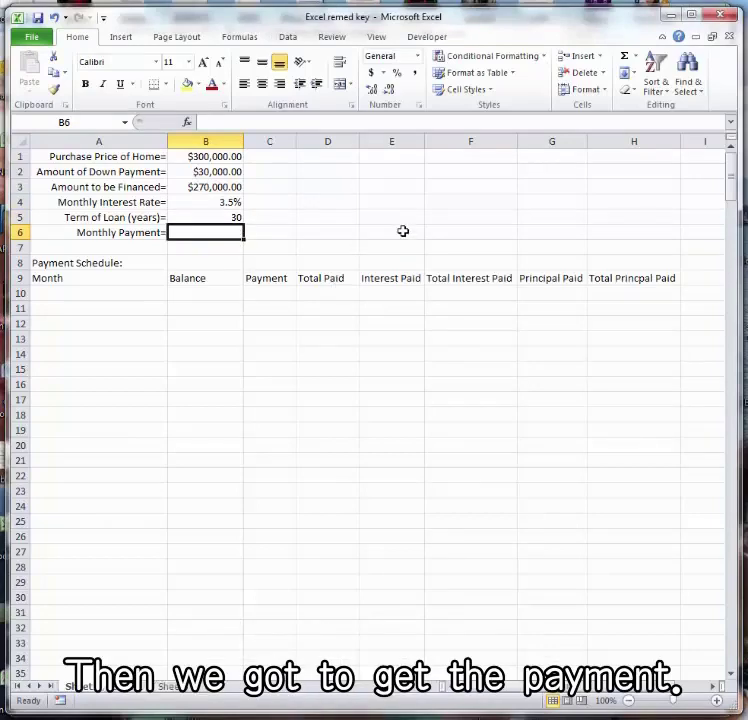
type("=pmt(")
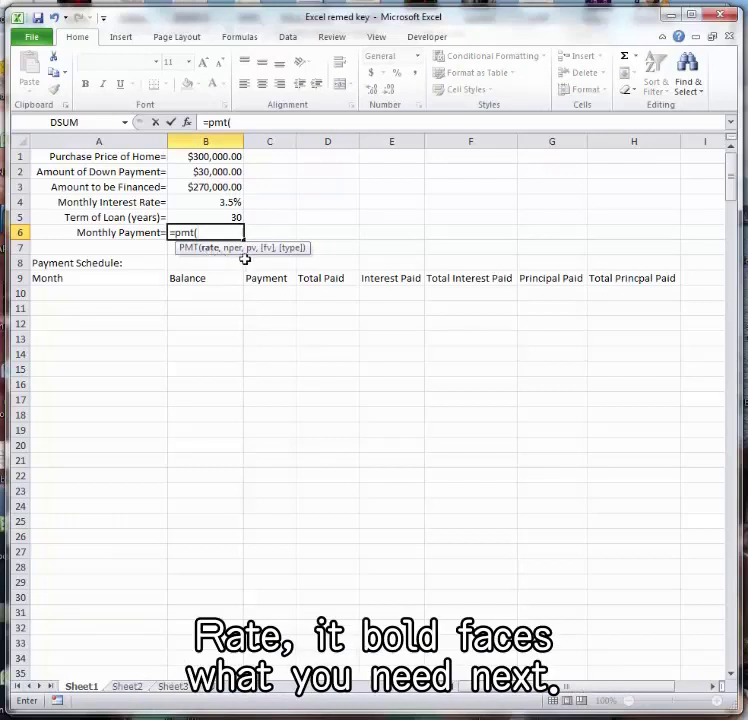
left_click(204, 201)
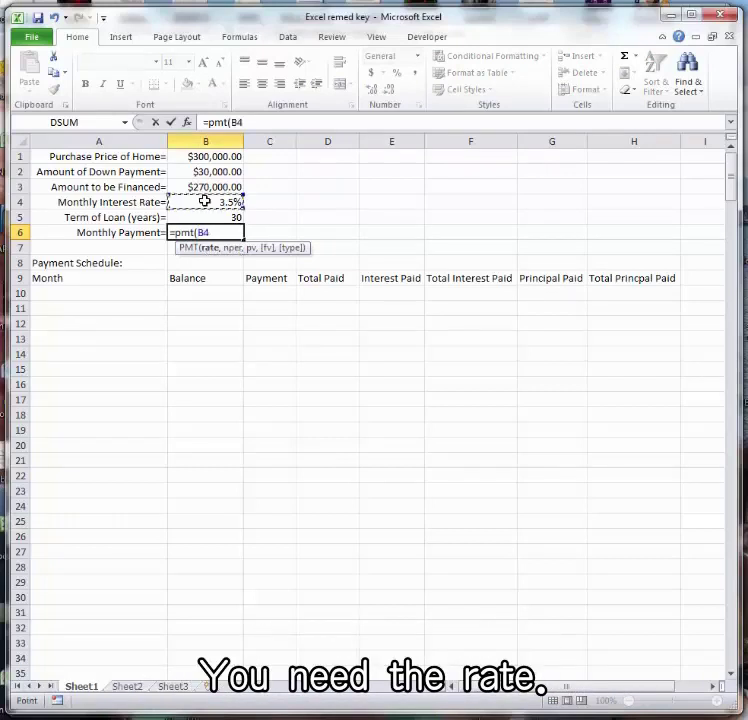
type("/12")
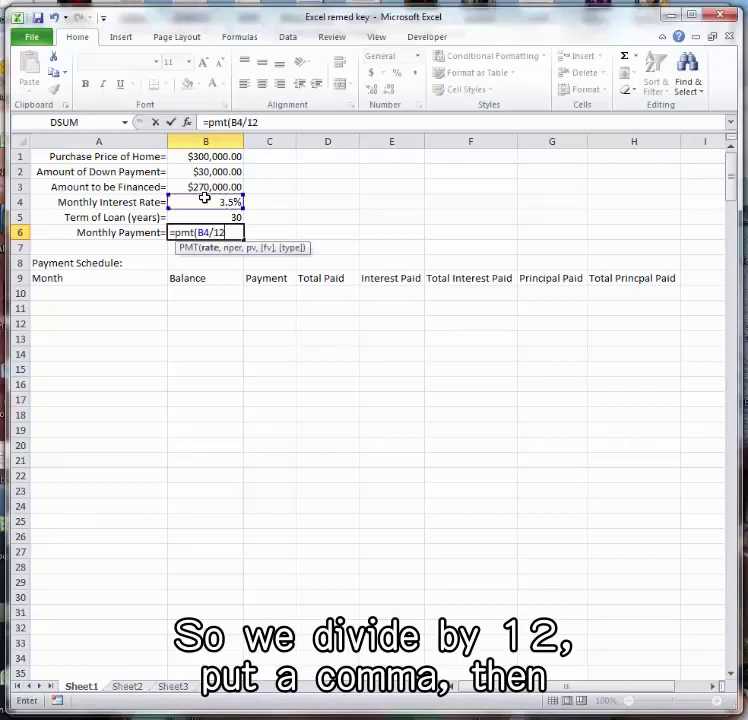
type(",")
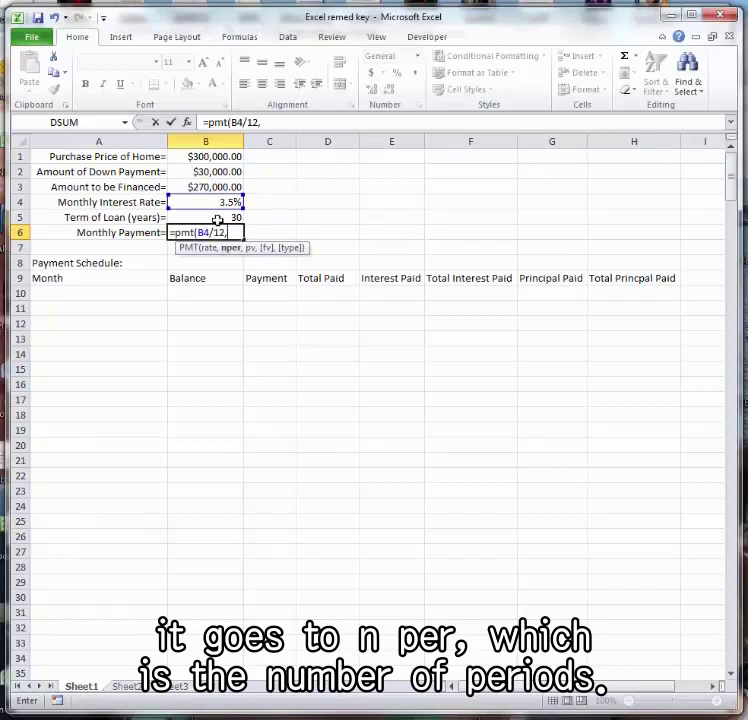
left_click(219, 217)
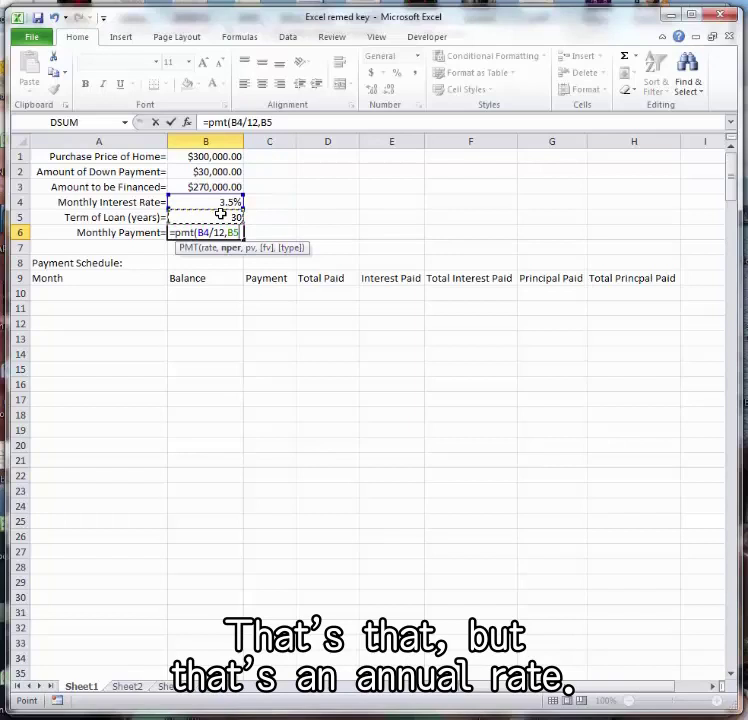
type("*")
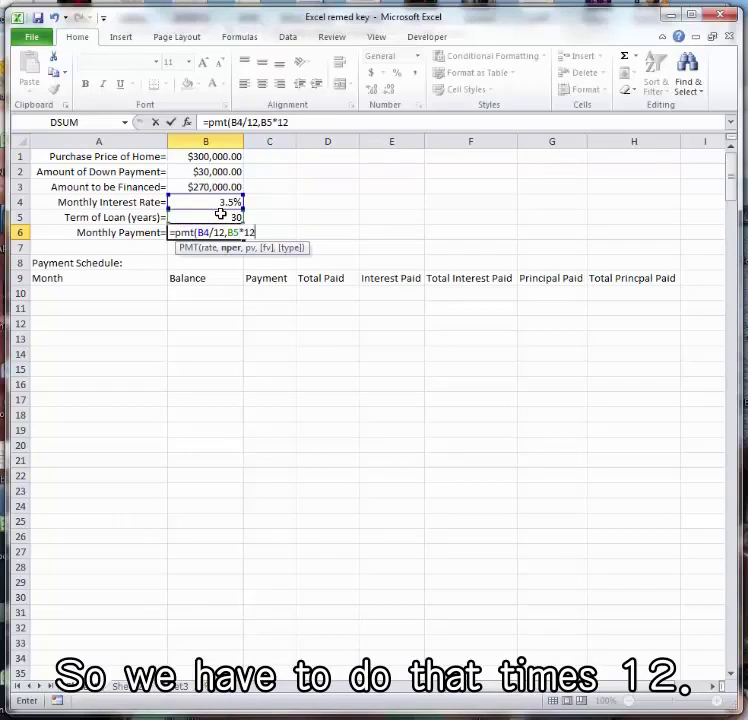
type("12,")
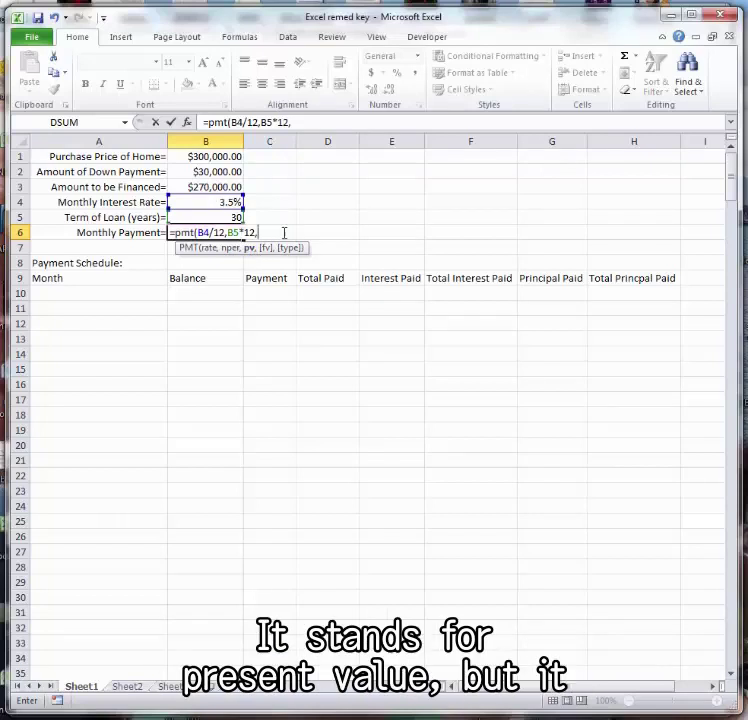
left_click(194, 186)
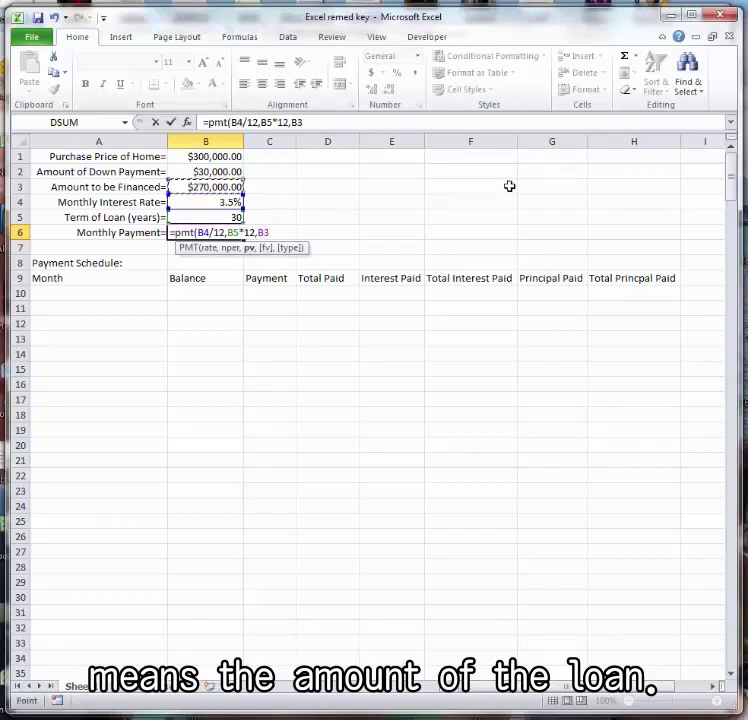
key("Return")
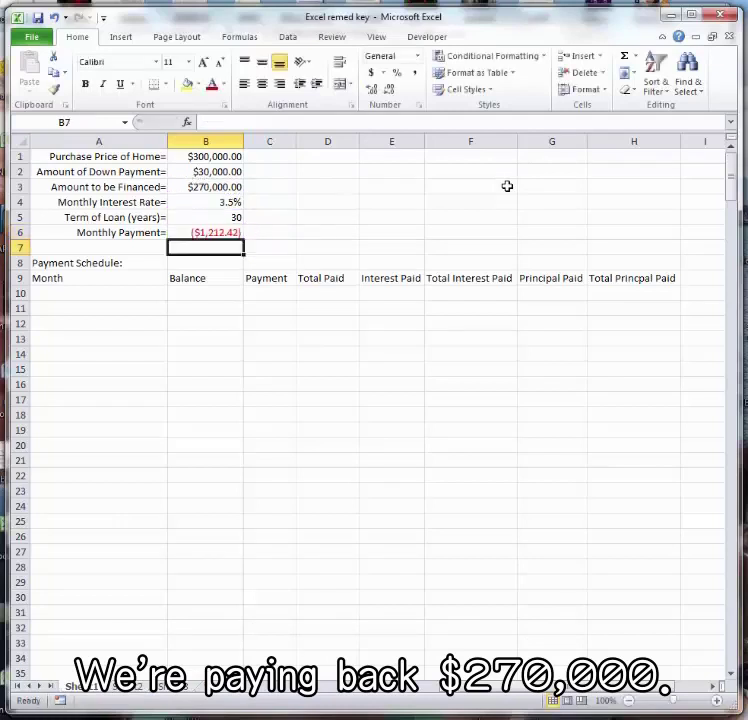
- Put a minus sign before PMT in the B6 formula to make the monthly payment positive
key("Up")
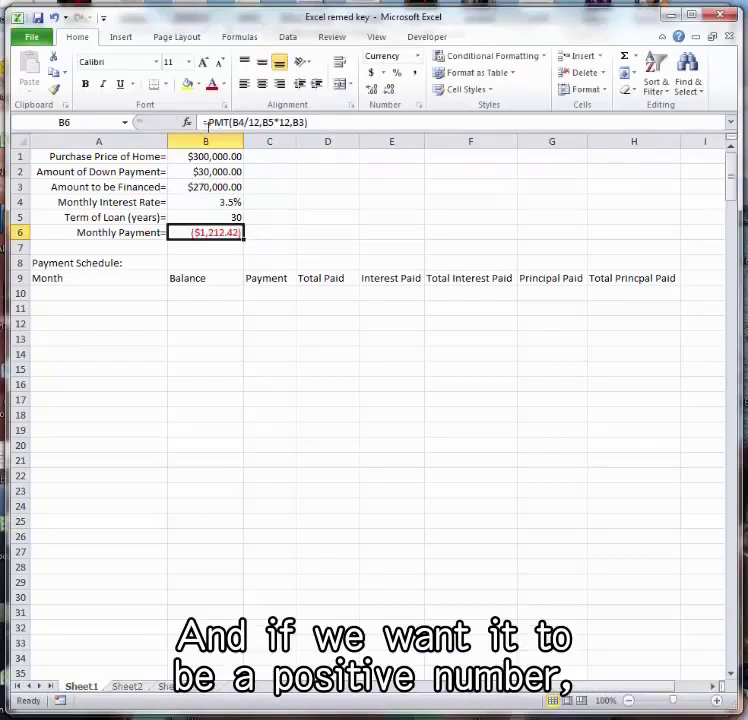
left_click(208, 122)
type("-")
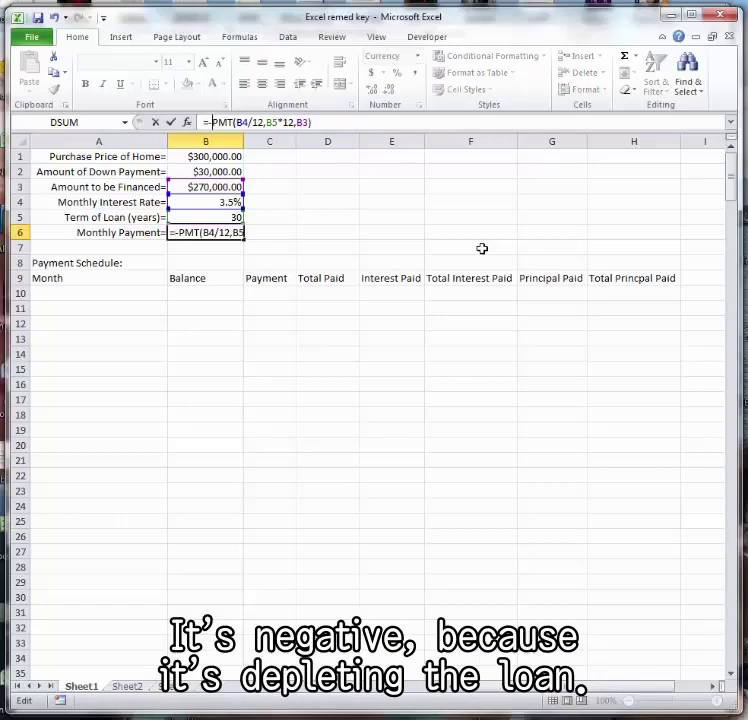
key("Return")
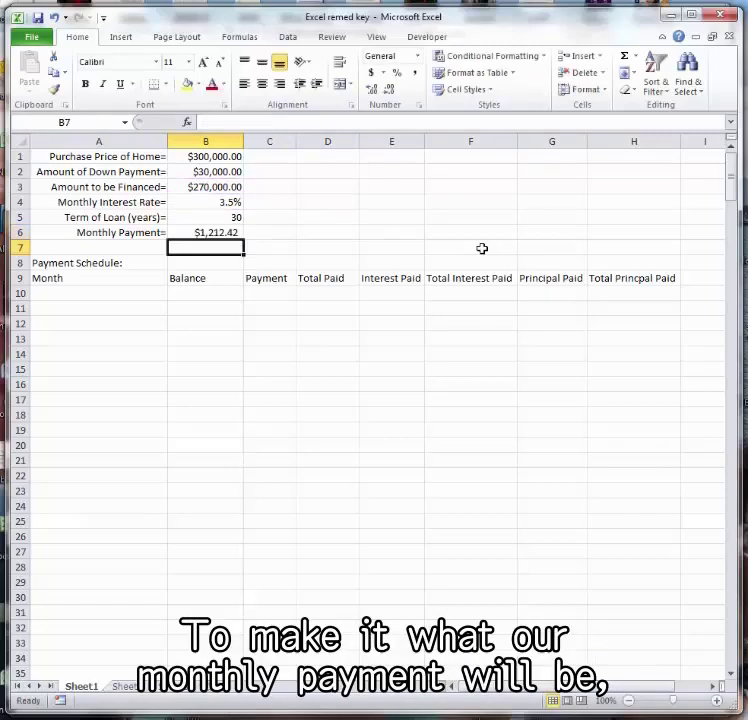
left_click(214, 233)
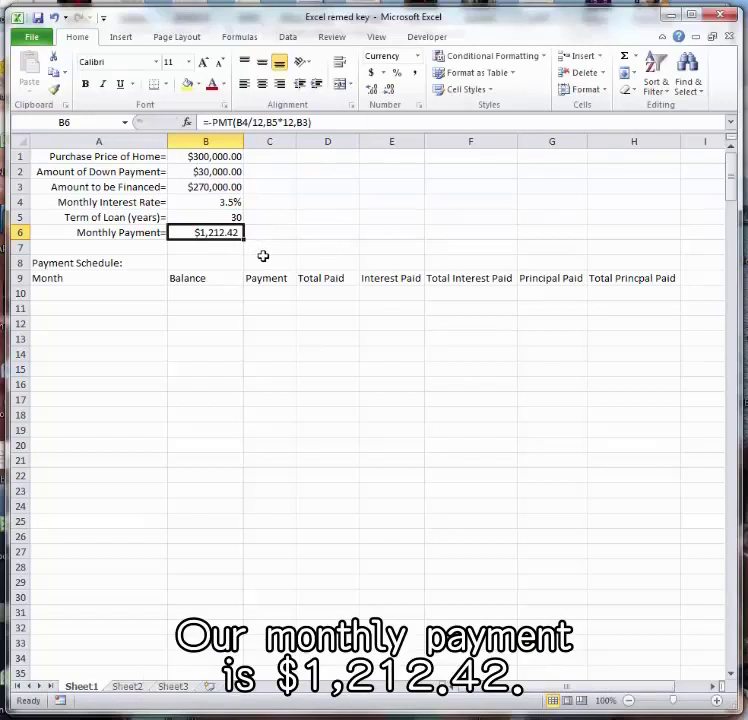
- Enter months 1 and 2 in A10 and A11 and extend the series down to 360 in A369
left_click(85, 295)
type("1")
key("Return")
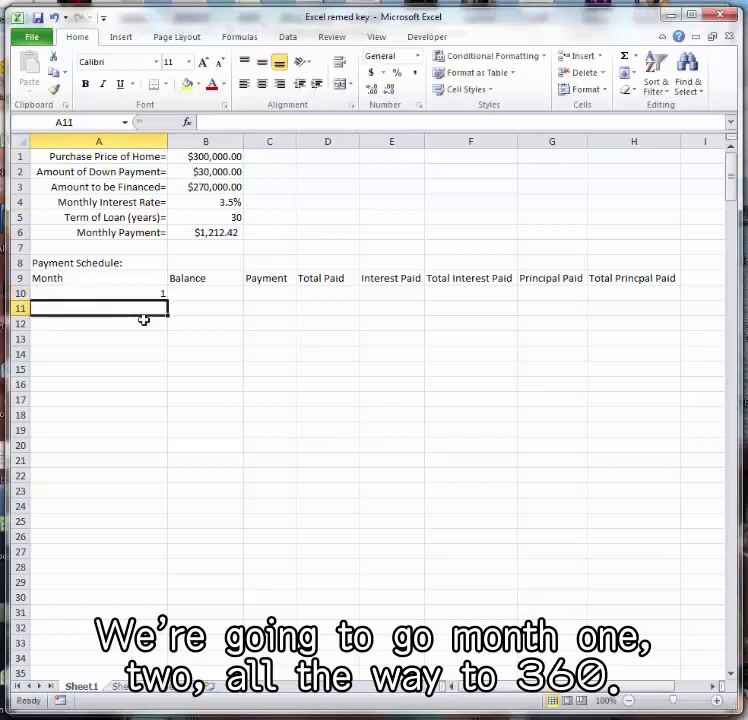
type("2")
key("Return")
key("Up")
key("Up")
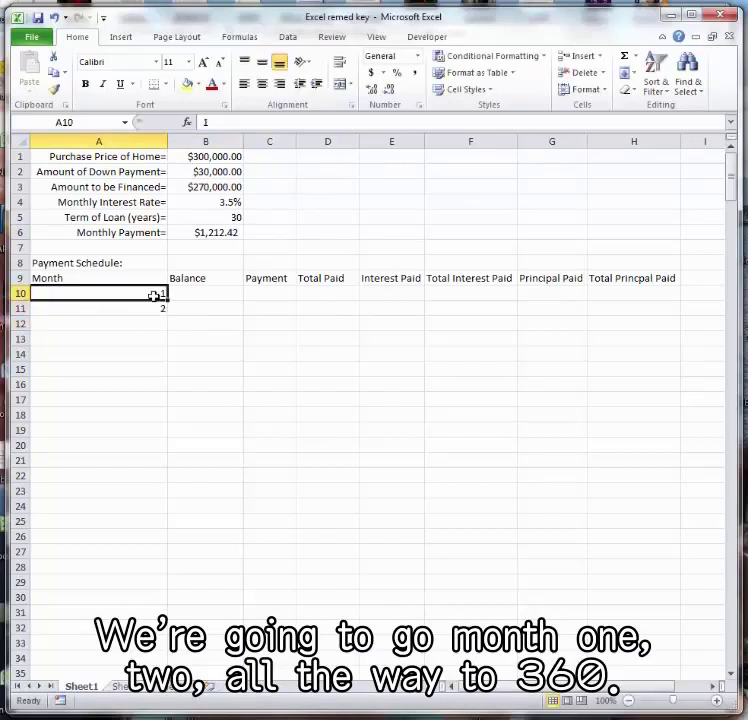
left_click_drag(152, 295, 138, 653)
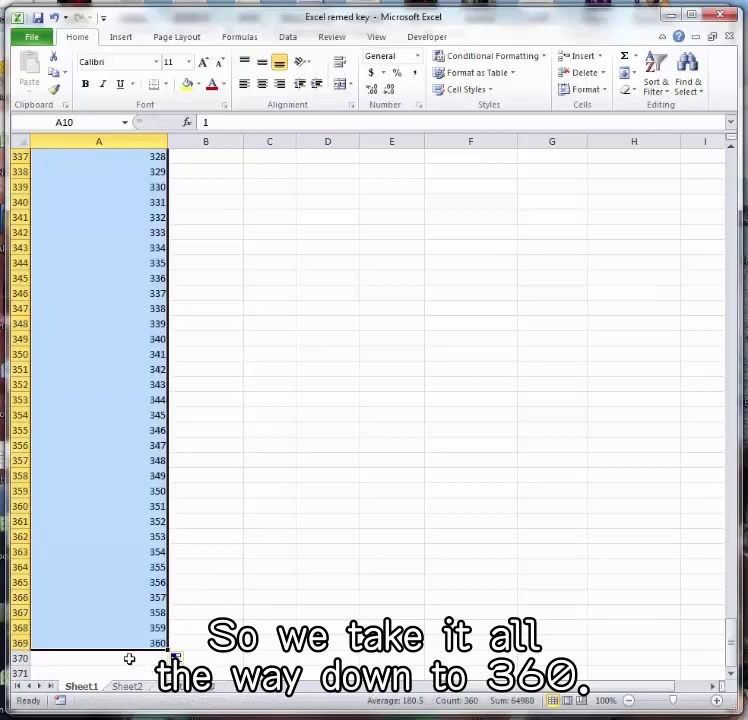
- Enter the label "Final Balance:" in A370 below the last month, and return to the first Balance cell, B10
left_click(129, 659)
type("Fina")
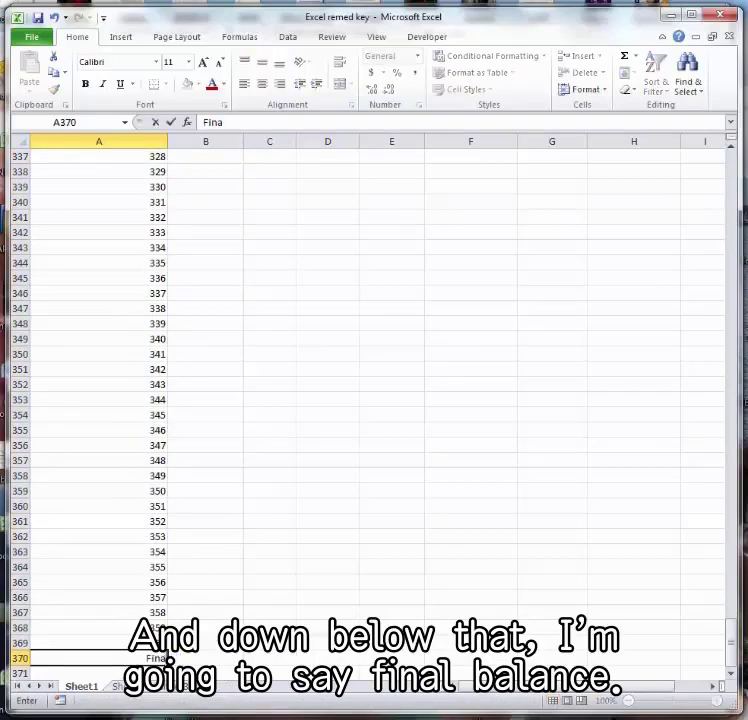
type("l Balance:")
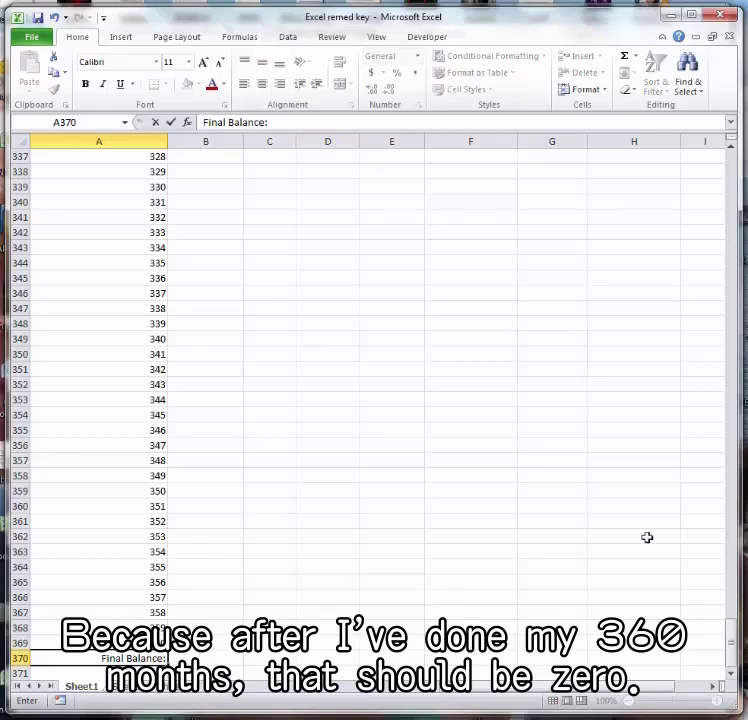
left_click_drag(731, 641, 735, 180)
left_click(177, 291)
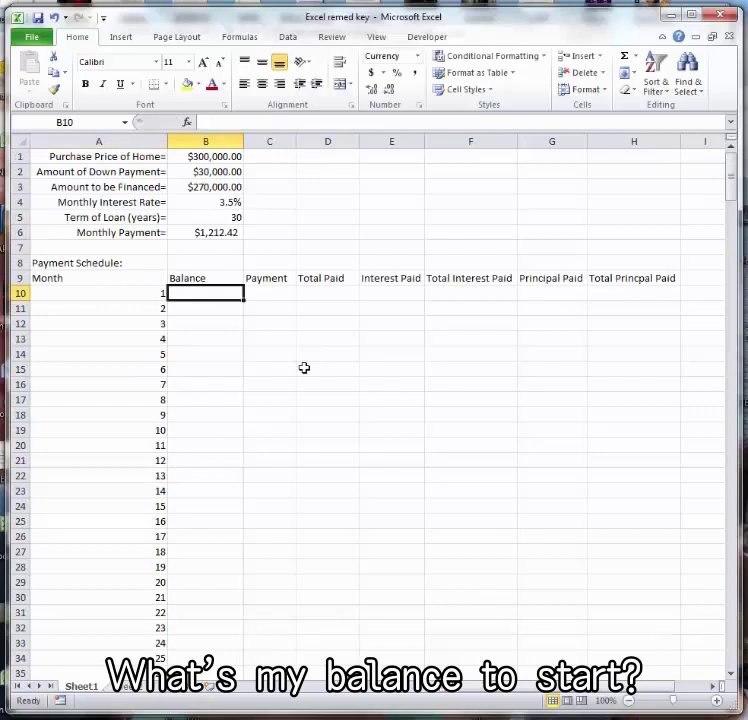
- Set the month 1 balance in B10 equal to the amount financed with the formula =B3
type("=")
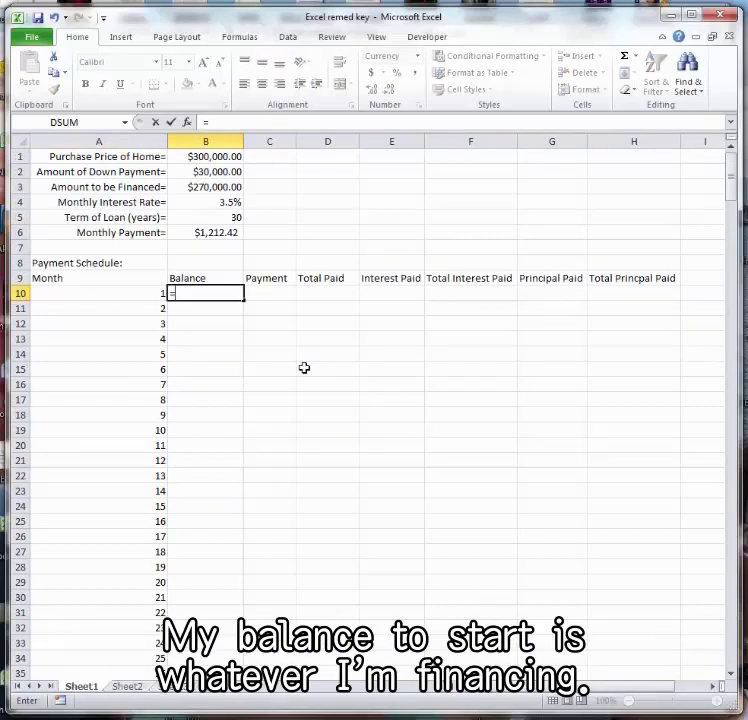
left_click(204, 186)
key("Return")
key("Up")
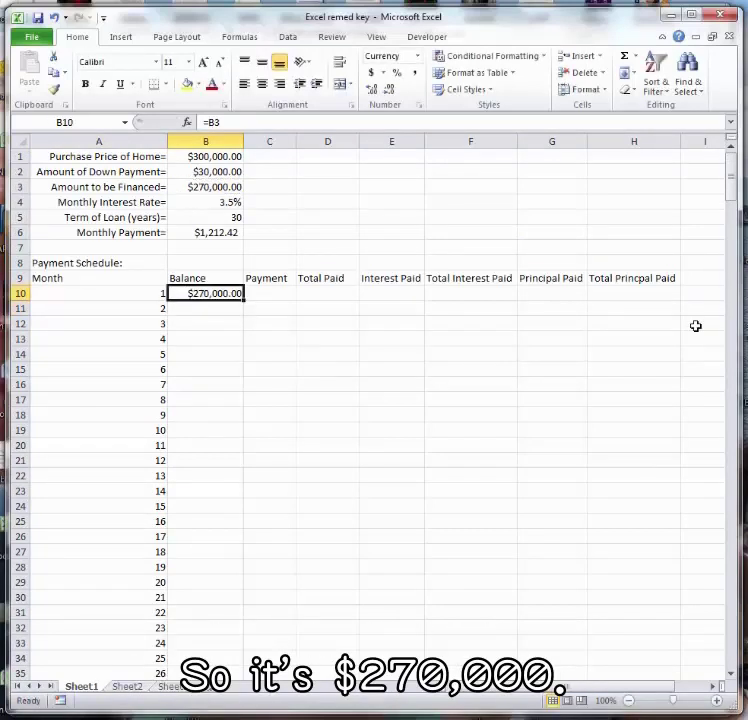
- Set the month 1 payment in C10 equal to the calculated monthly payment with the formula =B6
key("Right")
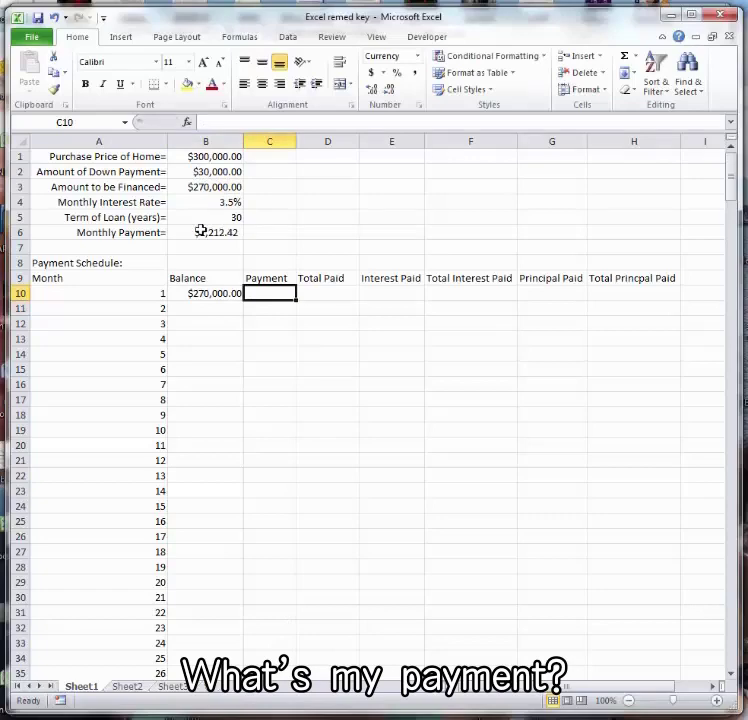
type("=")
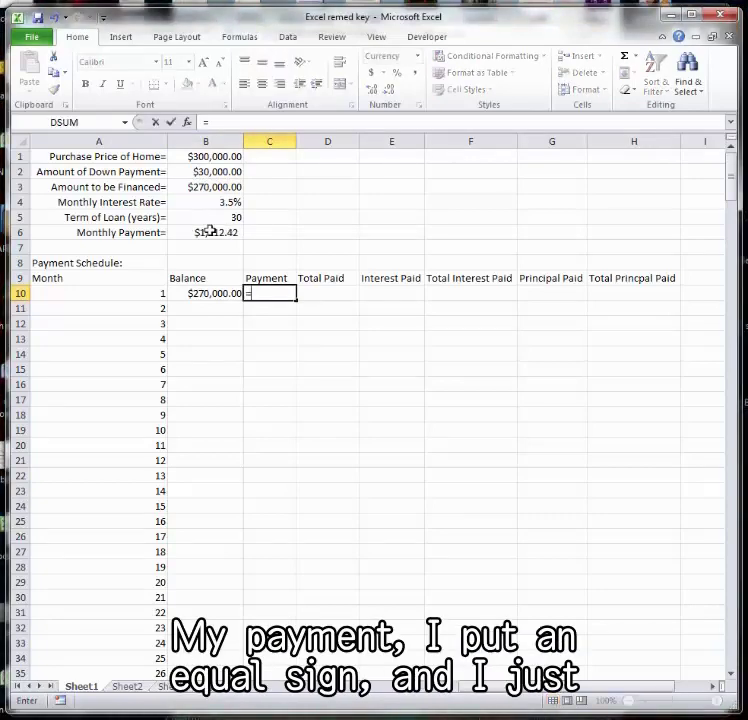
left_click(211, 231)
key("ctrl+Return")
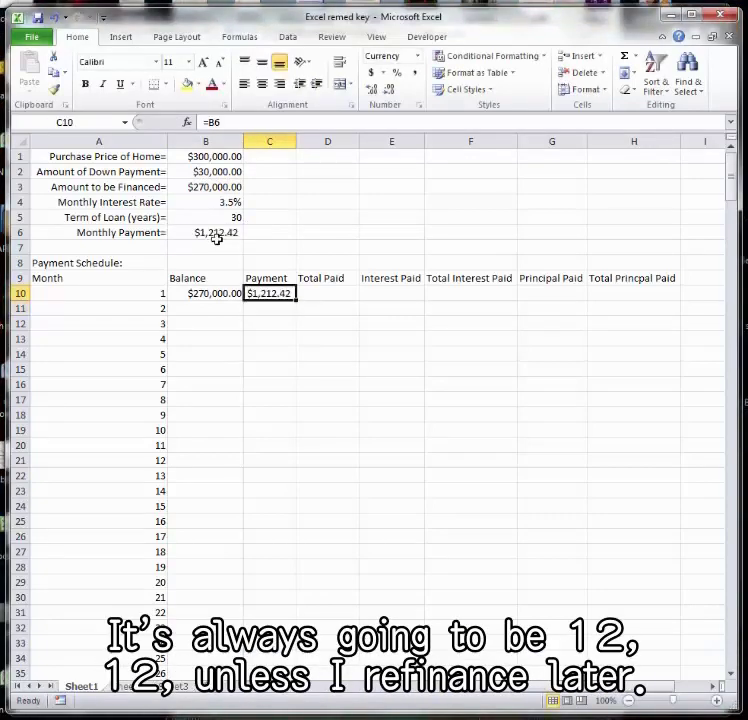
- Make the B6 reference in the C10 payment formula absolute, as =$B$6
left_click(212, 121)
double_click(213, 121)
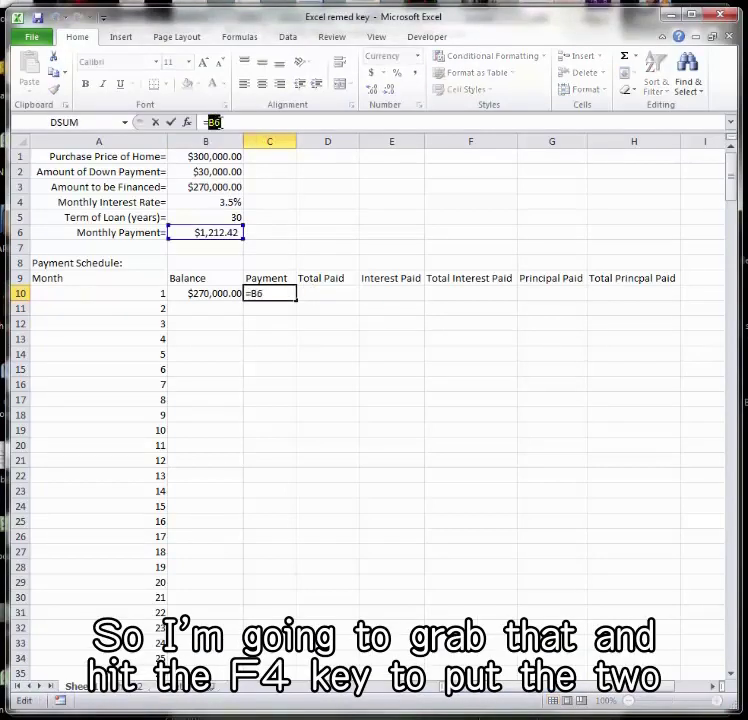
key("F4")
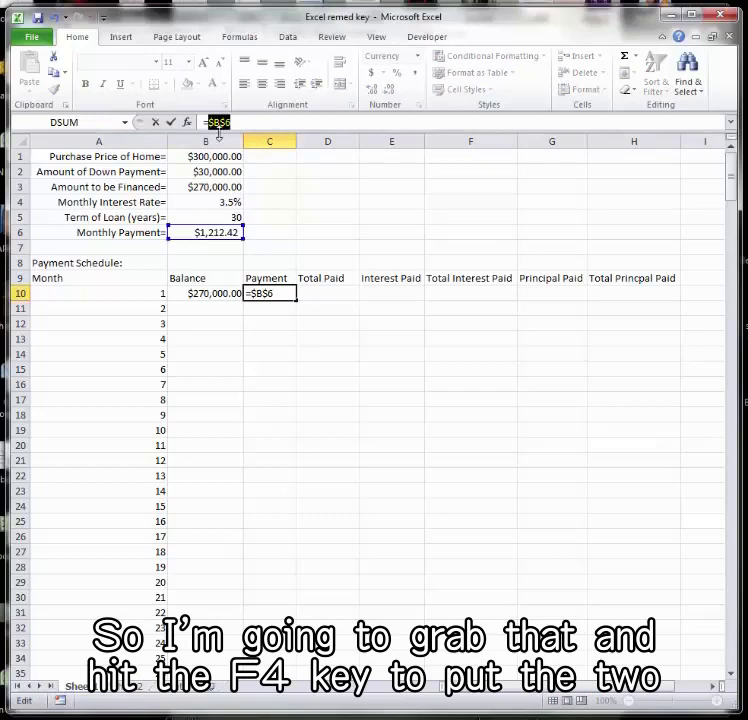
key("Return")
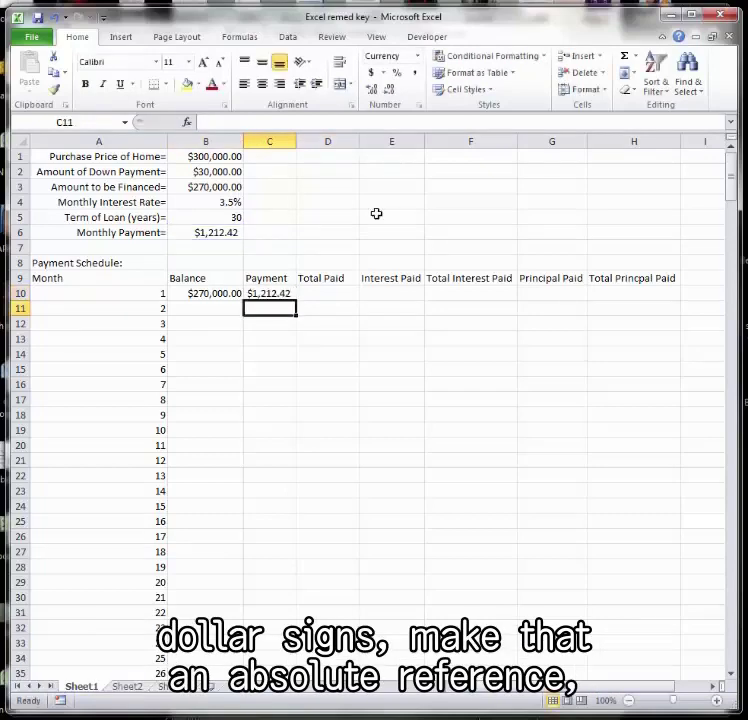
- Copy the payment formula from C10 down to C18 and check the reference in a copied cell
left_click(252, 295)
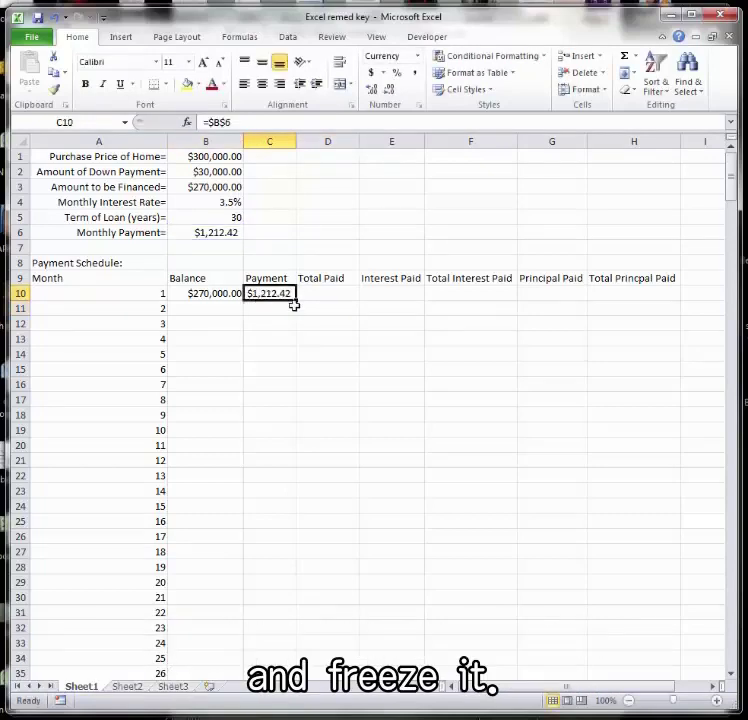
left_click_drag(296, 301, 298, 416)
left_click(271, 371)
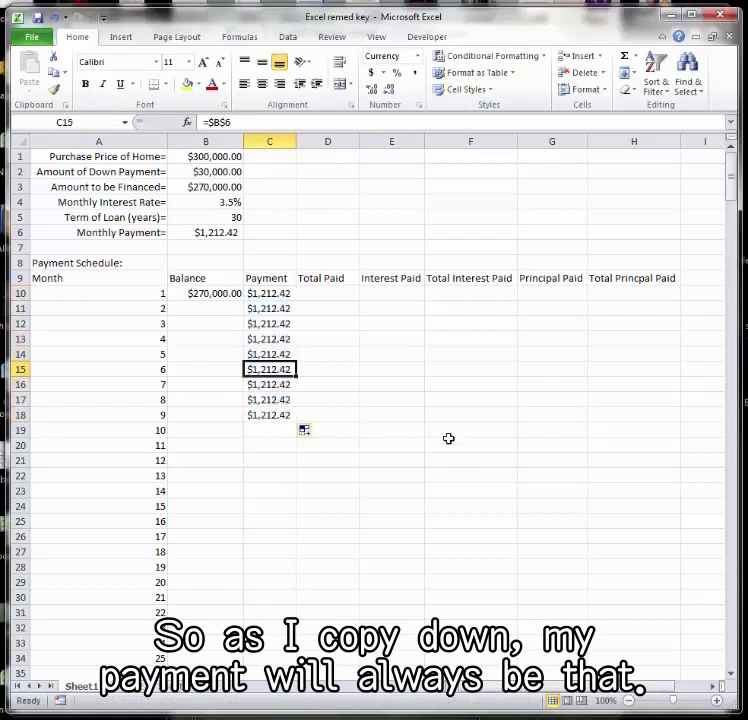
left_click(254, 293)
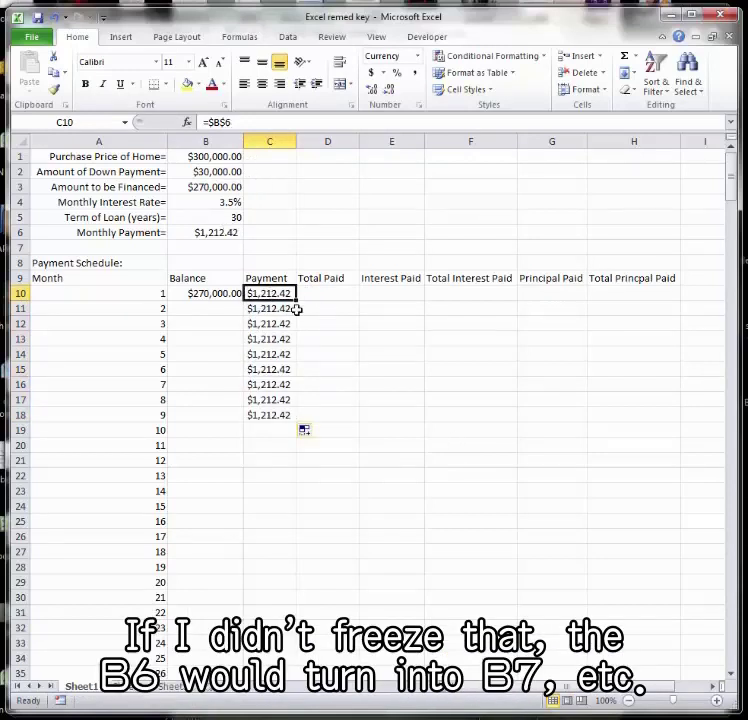
- Enter a running total of payments in D10 with =SUM($C$10:C10), keeping only the first C10 reference absolute
left_click(321, 291)
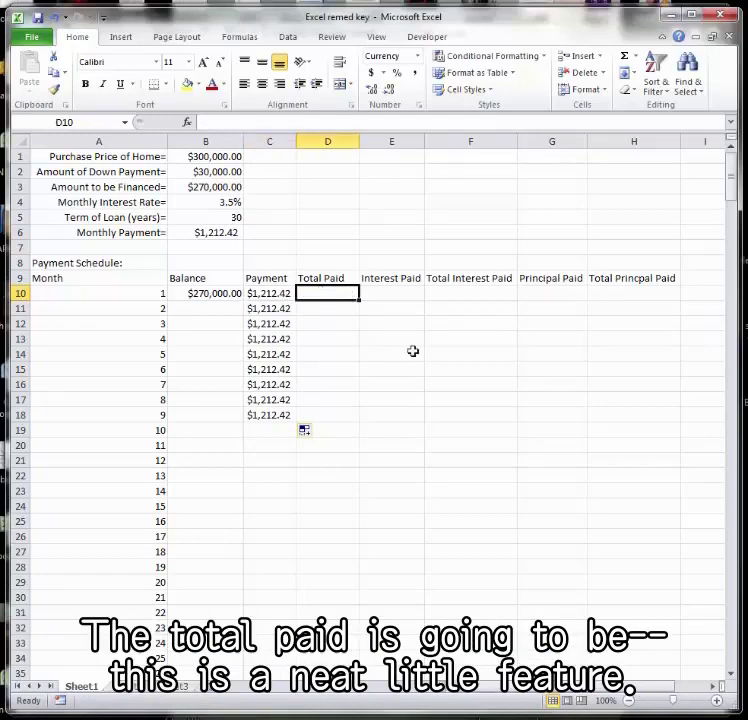
type("=sum(")
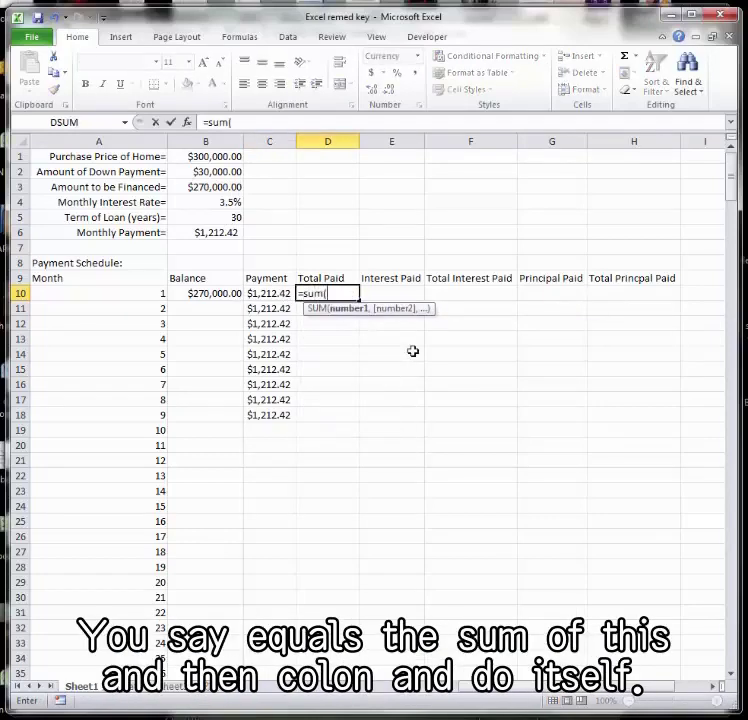
left_click(268, 293)
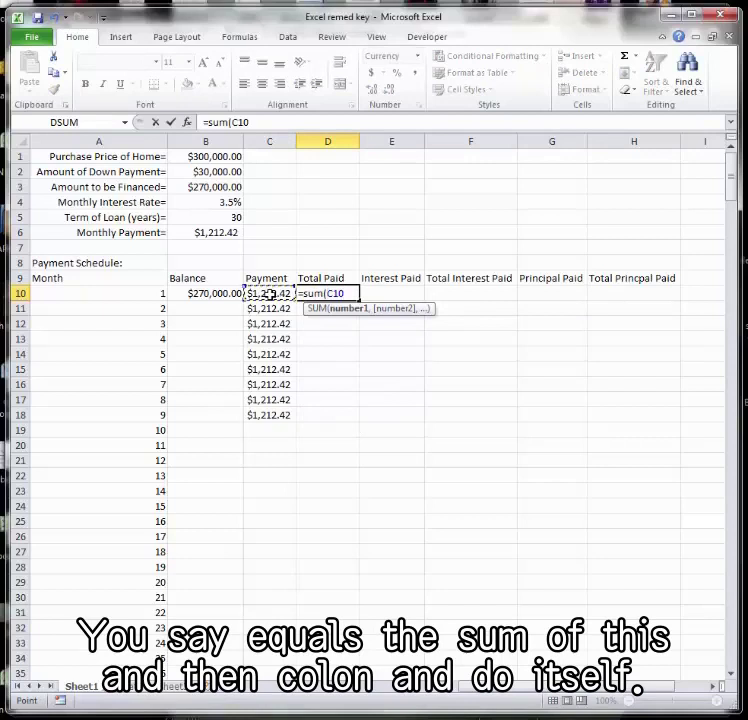
type(":")
left_click(270, 293)
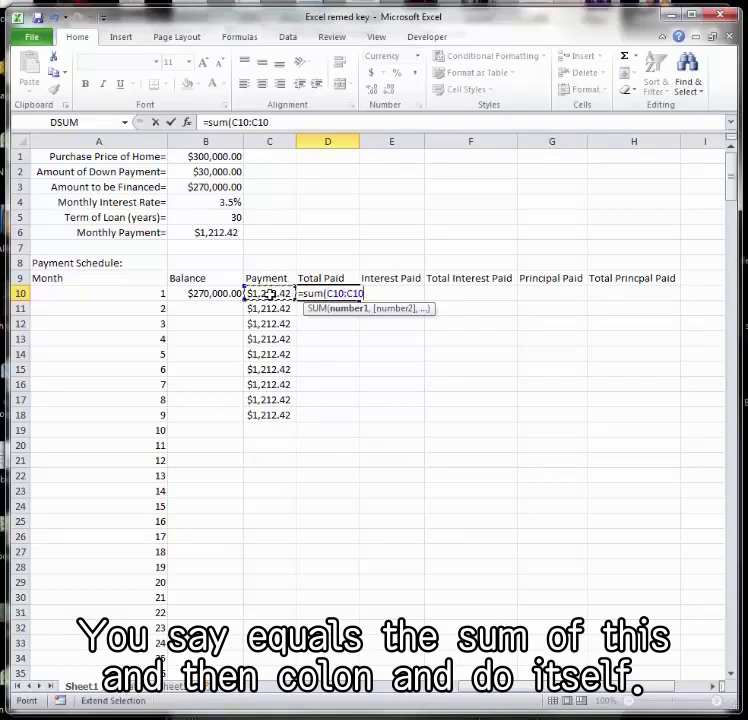
type(")")
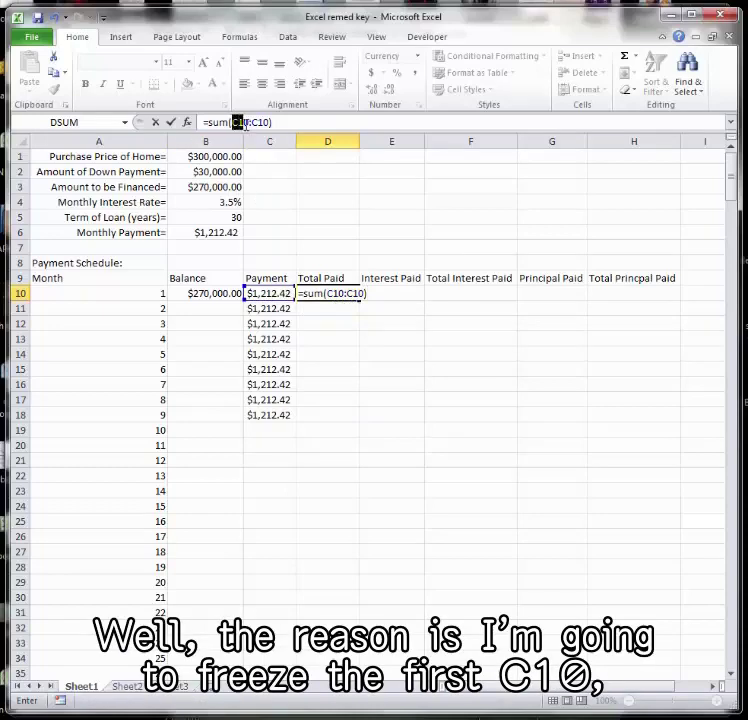
key("F4")
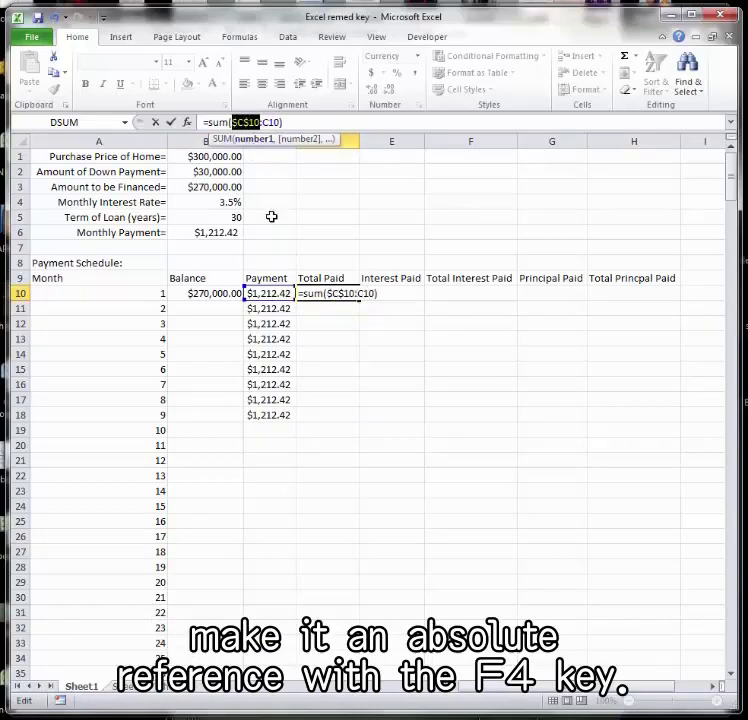
key("Return")
key("Up")
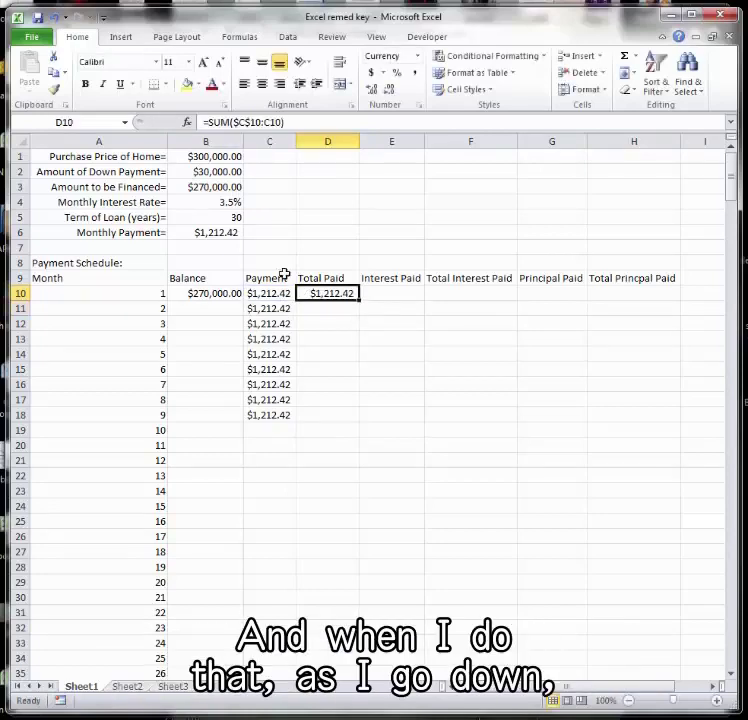
- Copy the Total Paid formula from D10 down to D16 and inspect the copied formulas in D11, D12 and D14
left_click_drag(357, 301, 354, 392)
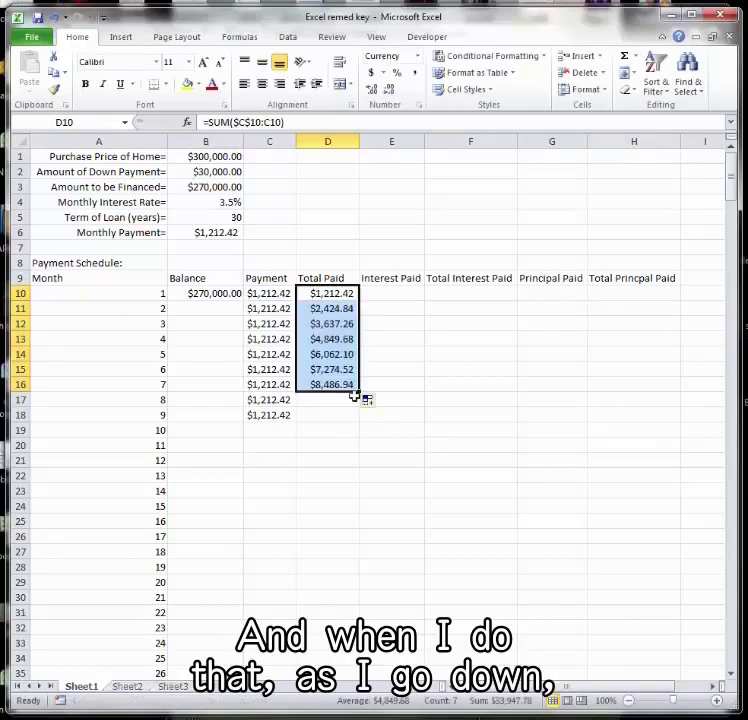
left_click(328, 311)
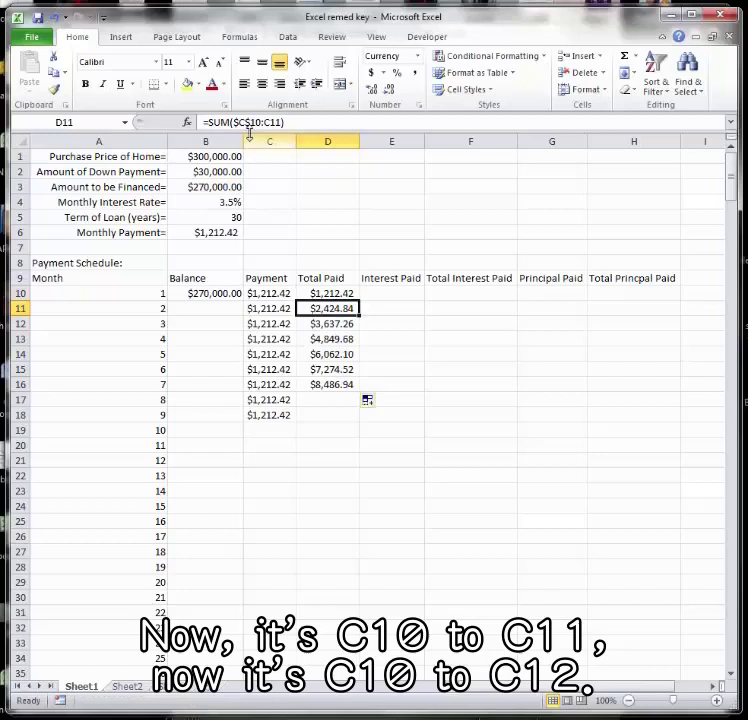
left_click(315, 323)
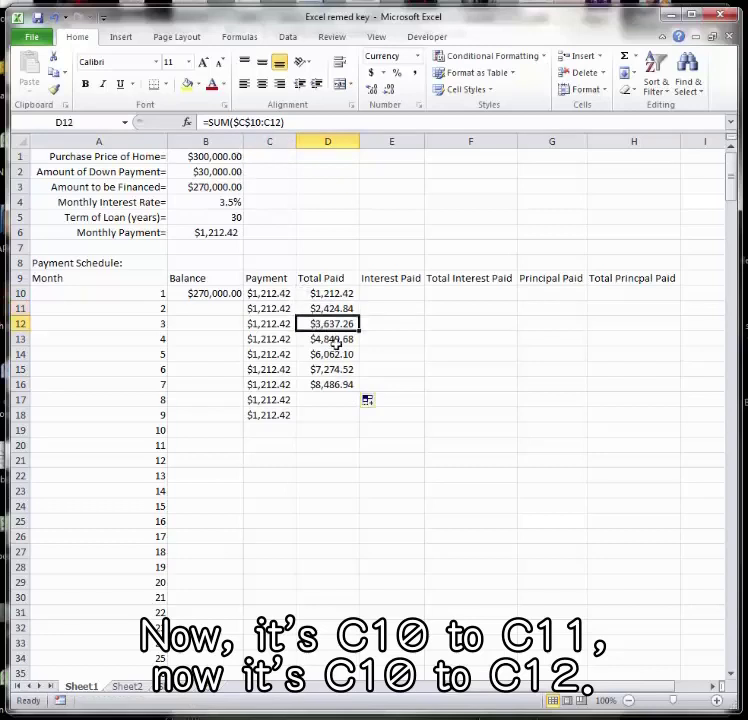
left_click(332, 354)
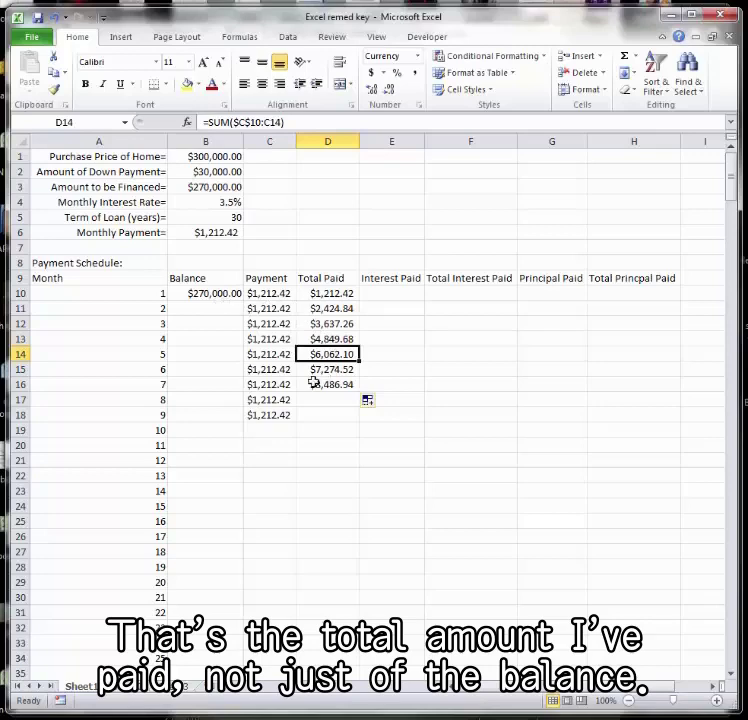
- Calculate the month 1 interest paid in E10 with the formula =B4/12*B10
left_click(392, 291)
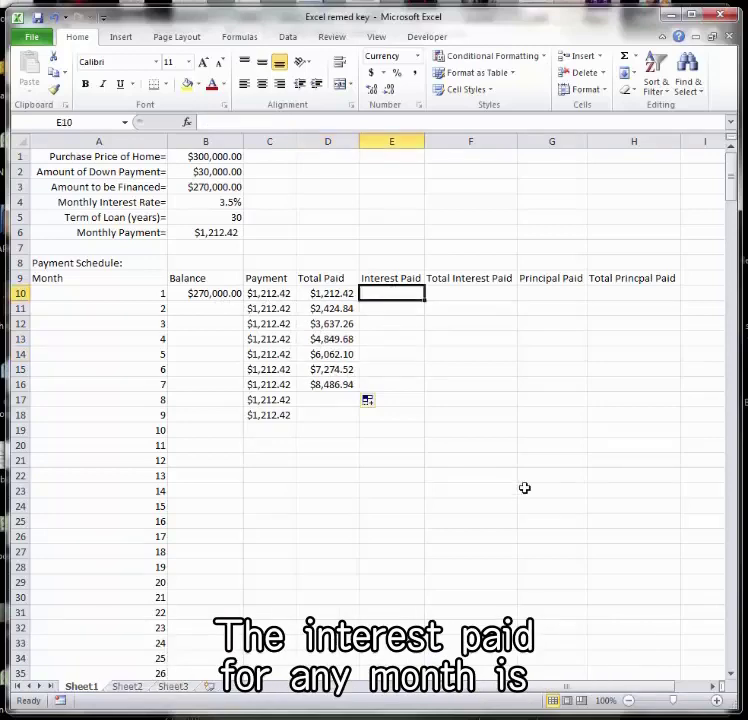
type("=")
left_click(210, 202)
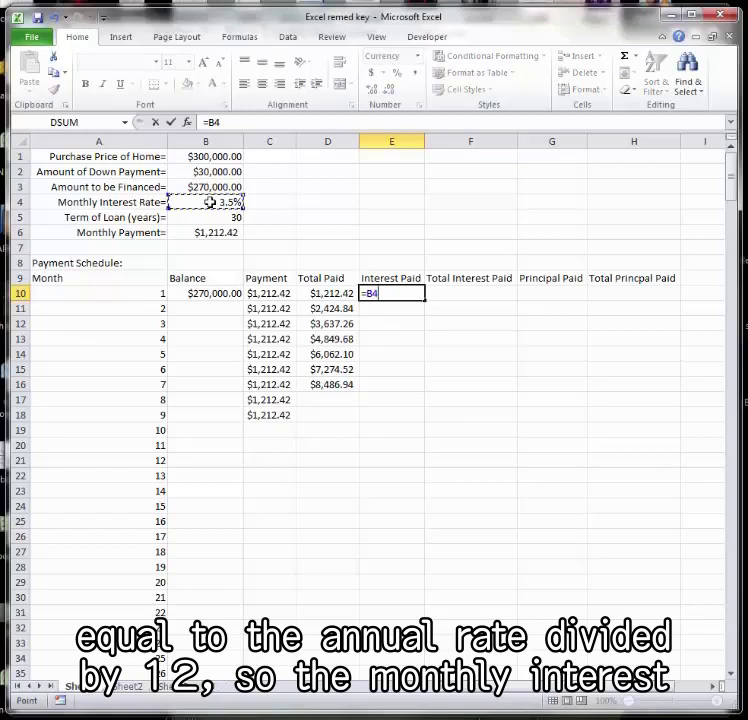
type("/")
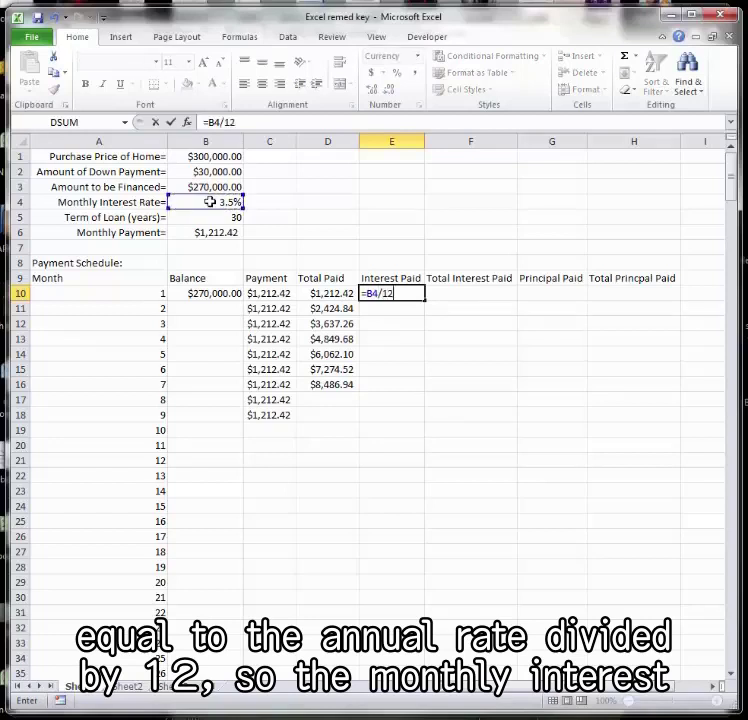
type("12*")
left_click(207, 291)
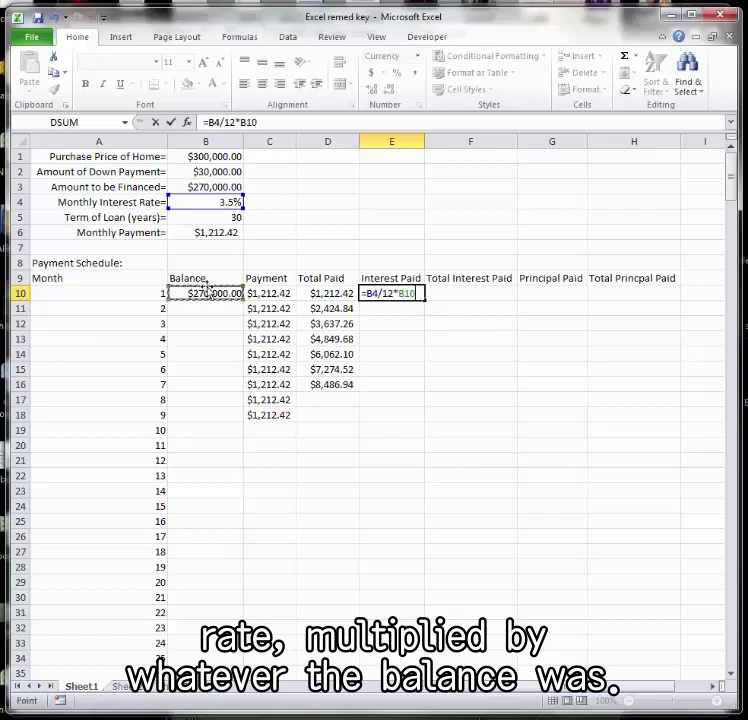
key("Return")
key("Up")
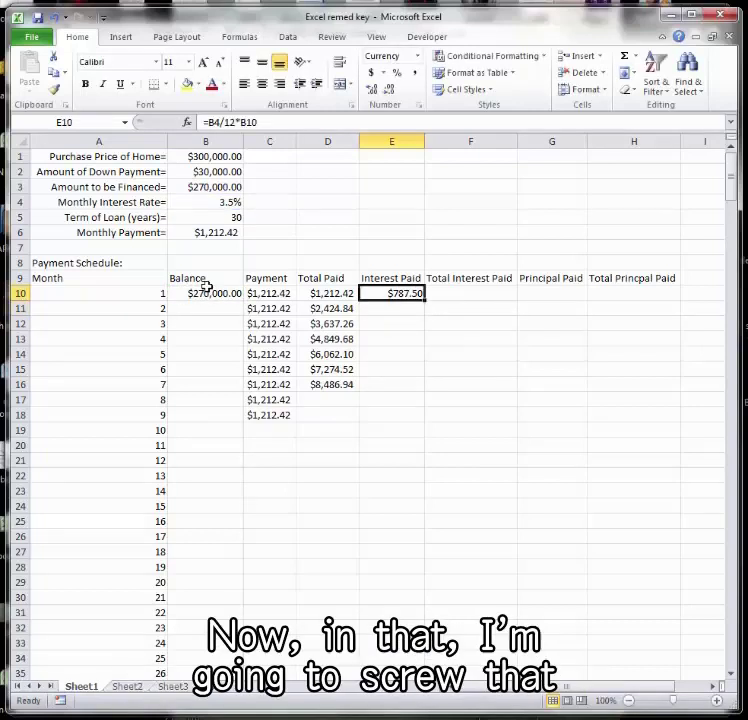
- Make the interest rate reference in the E10 formula absolute, as =$B$4/12*B10
left_click(210, 121)
double_click(210, 121)
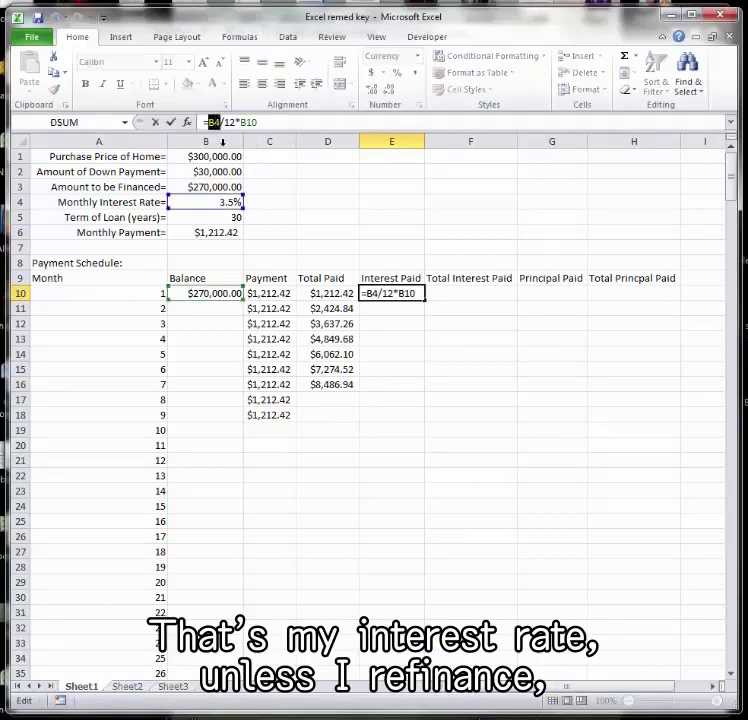
key("F4")
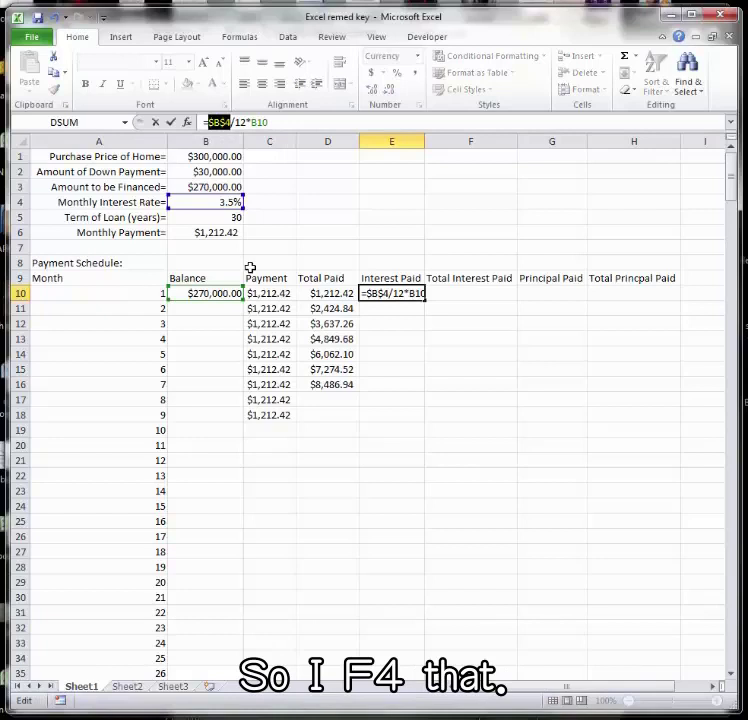
key("Return")
key("Up")
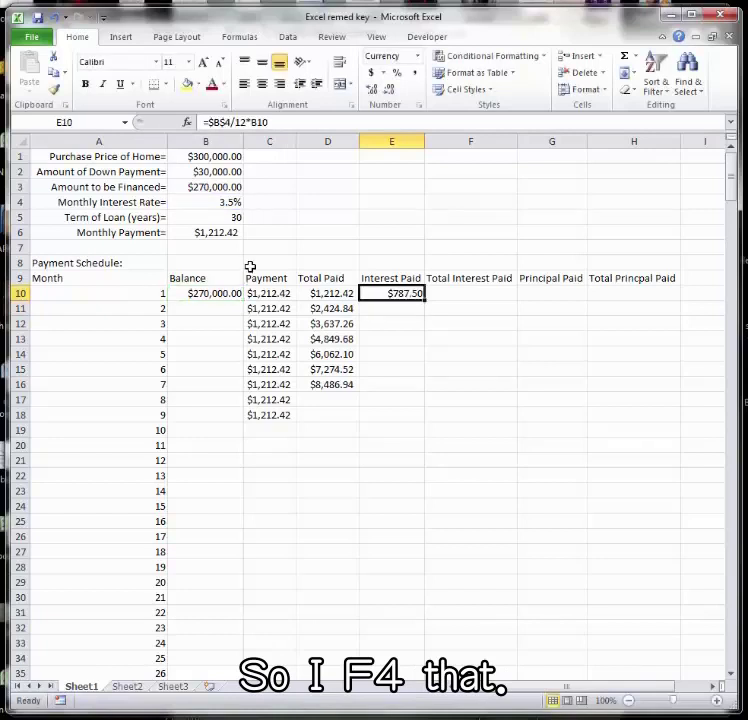
- Enter a running total of interest in F10 with =SUM($E$10:E10), keeping only the first E10 reference absolute
left_click(460, 291)
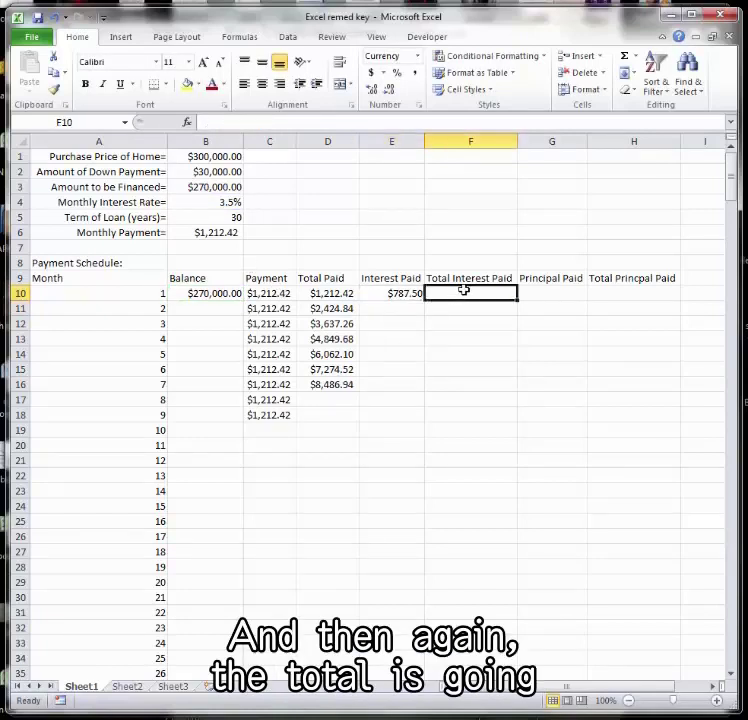
type("=sum(")
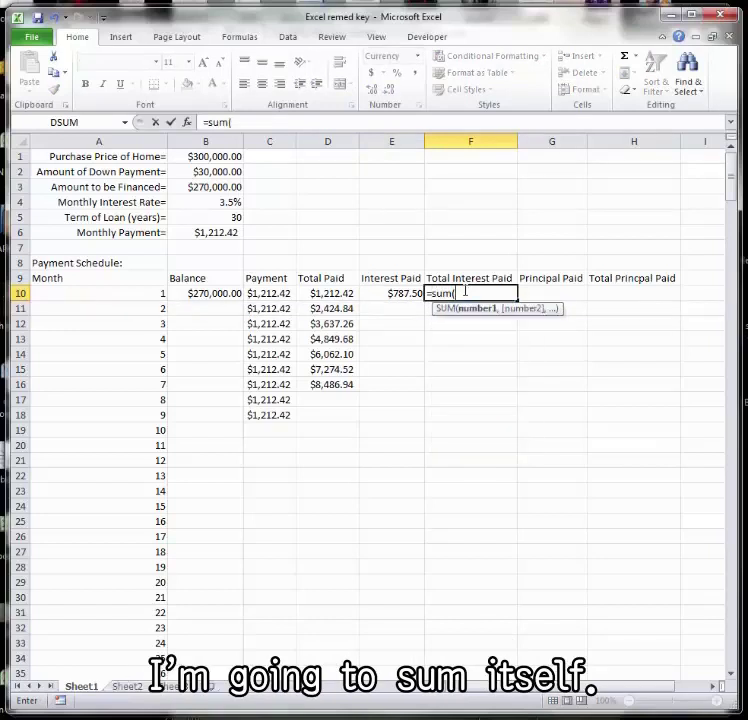
left_click(391, 292)
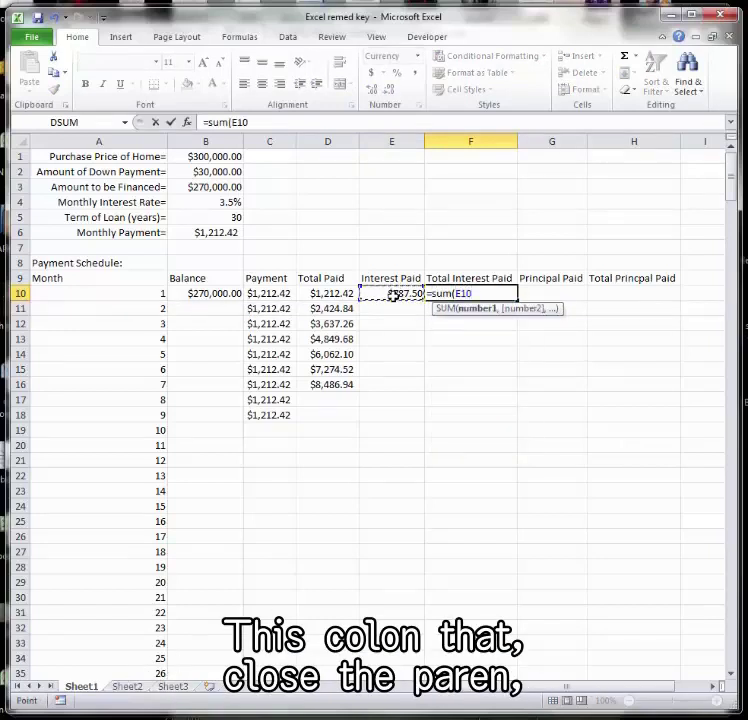
key("F8")
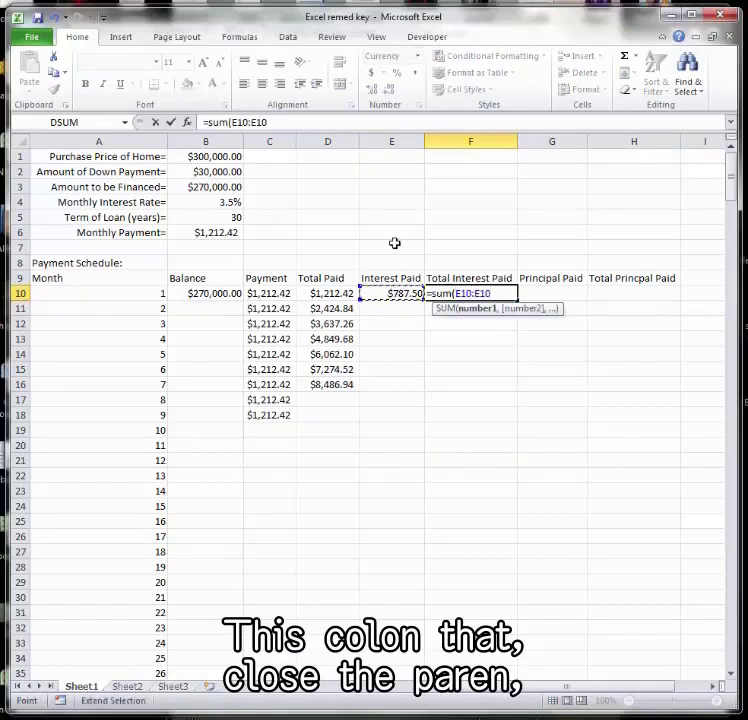
type(")")
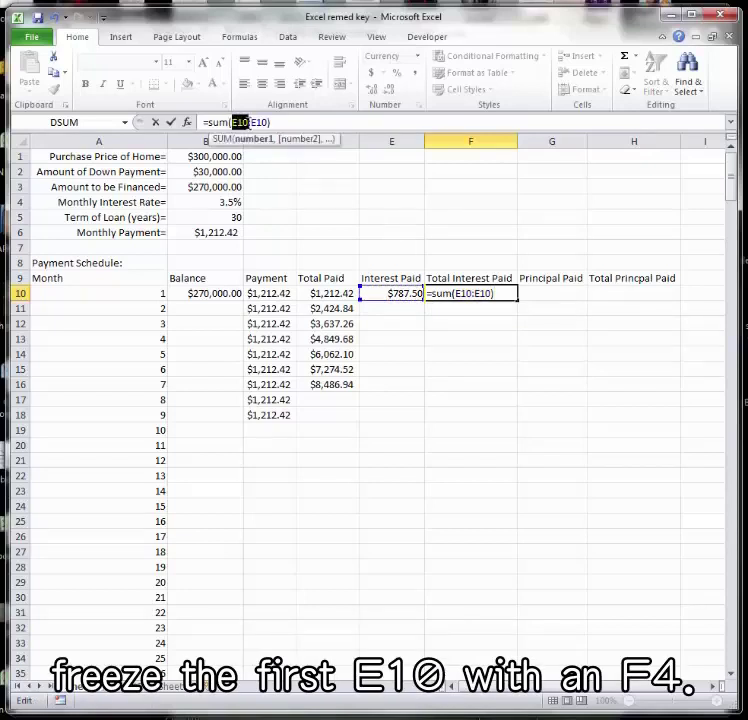
key("F4")
key("ctrl+Return")
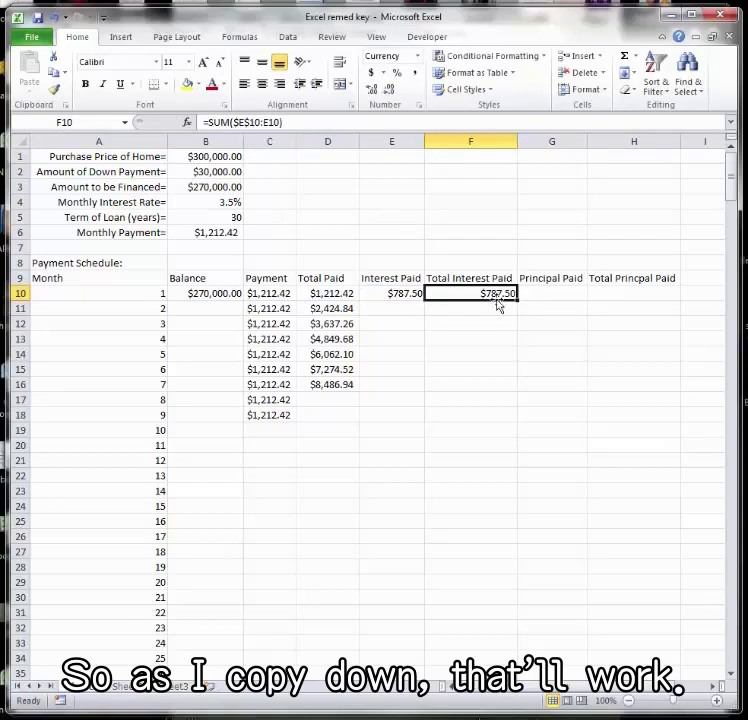
- Calculate the month 1 principal paid in G10 as payment minus interest with the formula =C10-E10
left_click(544, 291)
type("=")
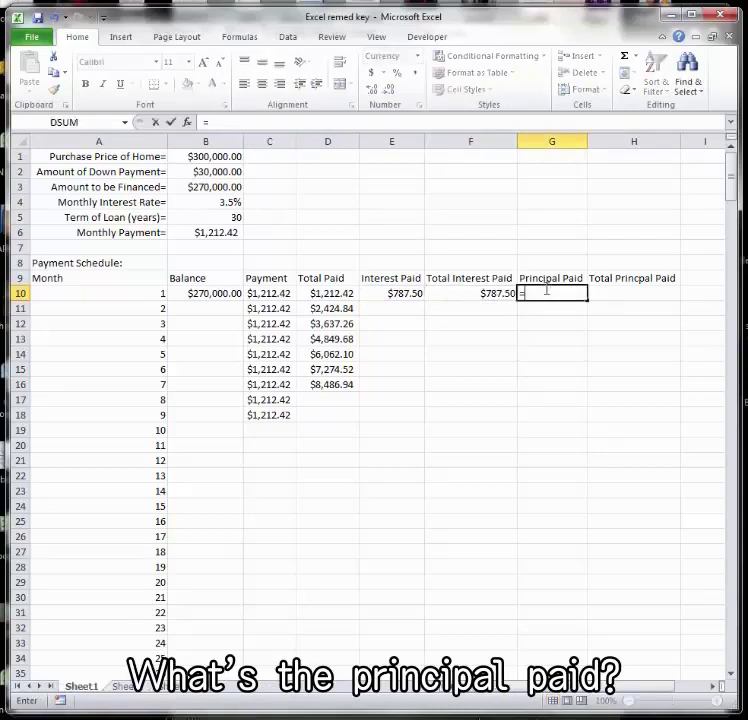
left_click(279, 293)
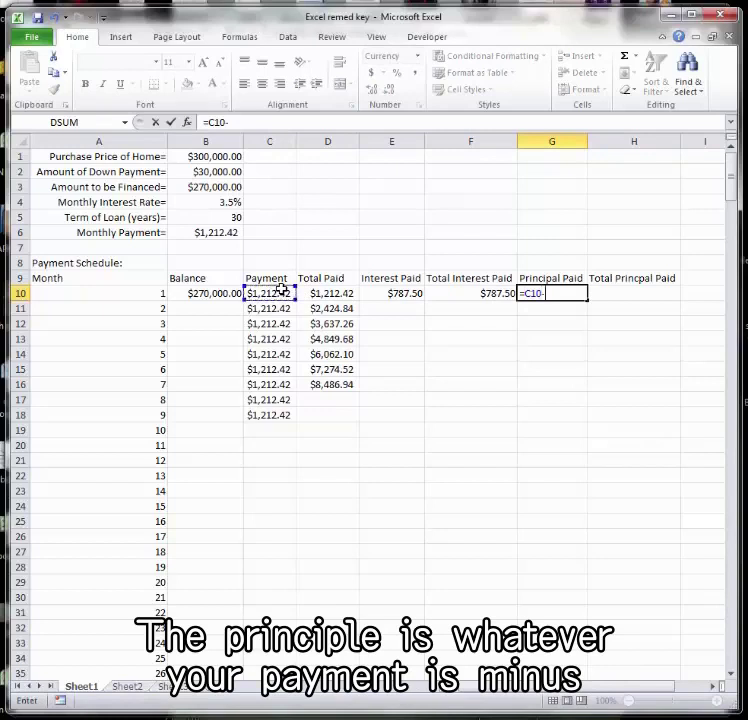
type("-")
left_click(390, 292)
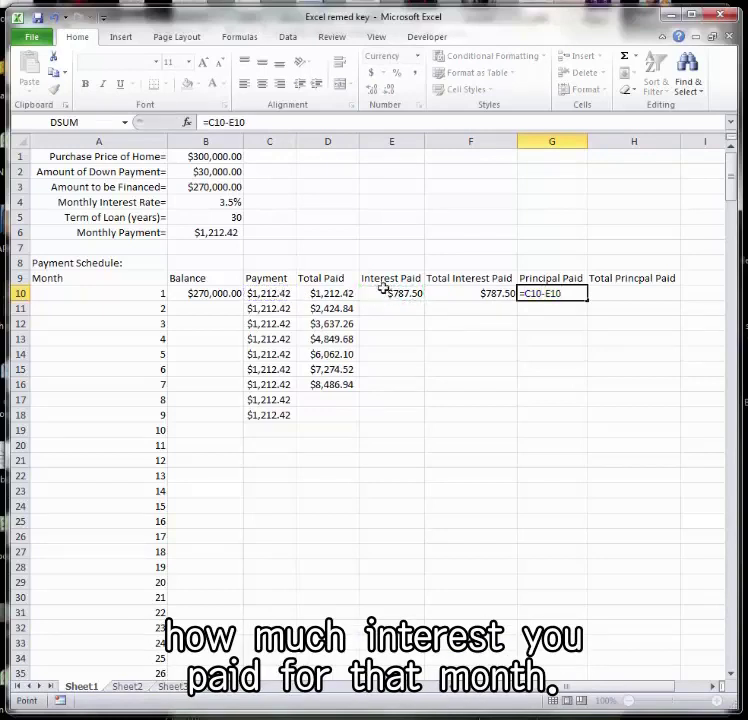
key("ctrl+Return")
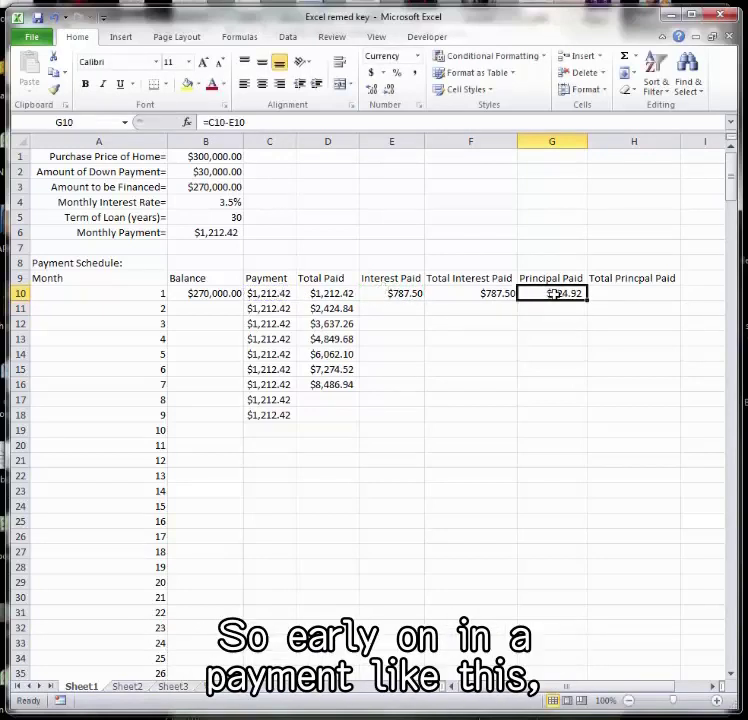
left_click(415, 295)
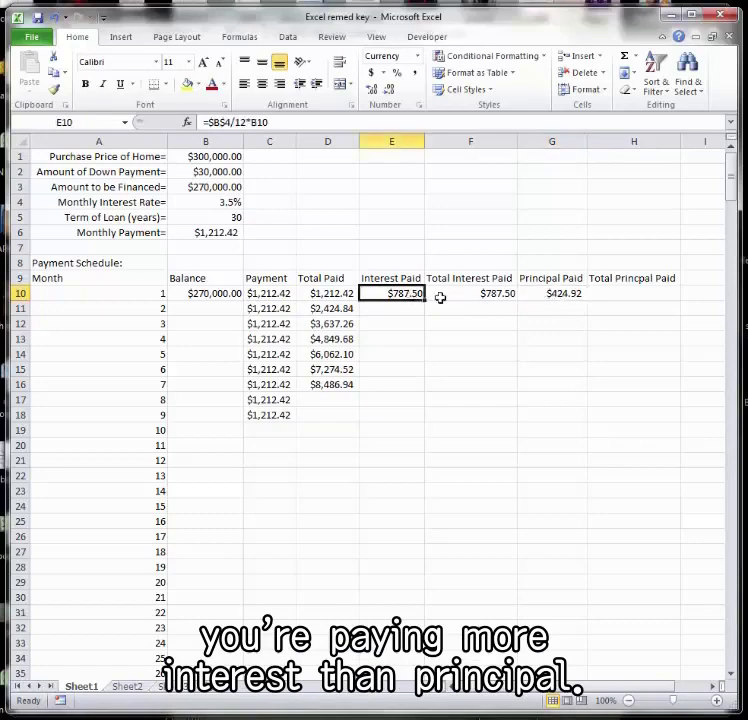
left_click(555, 295)
- Enter a running total of principal in H10 with =SUM($G$10:G10), keeping only the first G10 reference absolute
left_click(631, 300)
type("=")
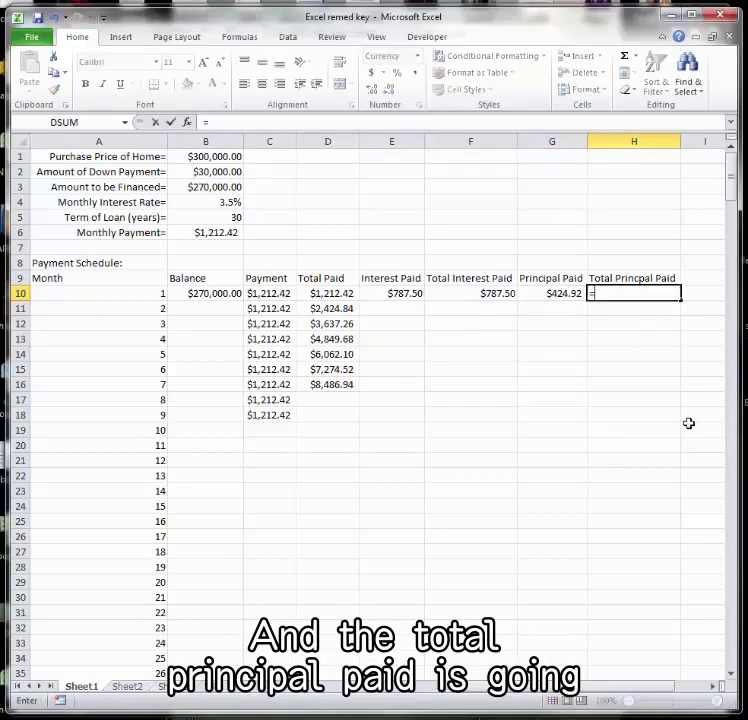
type("sum(")
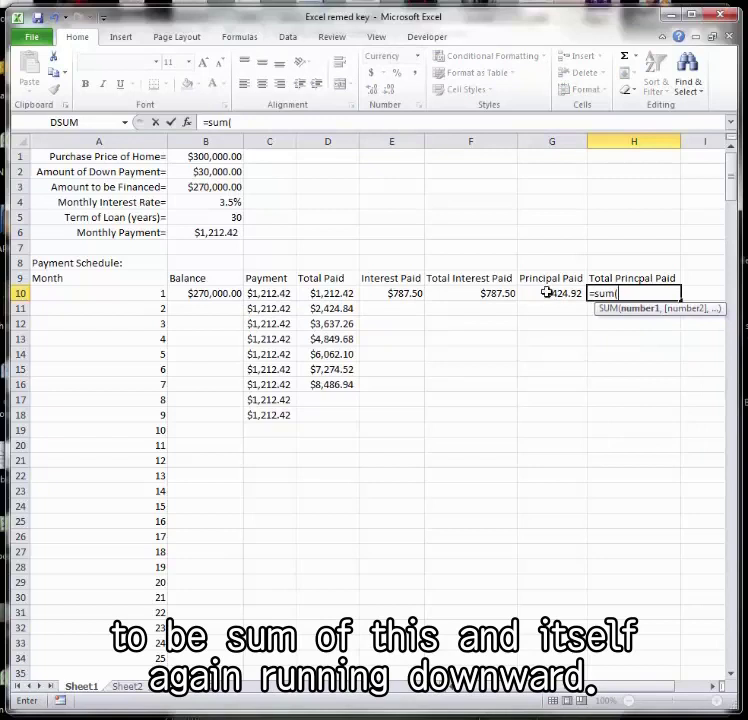
left_click(546, 293)
key("F8")
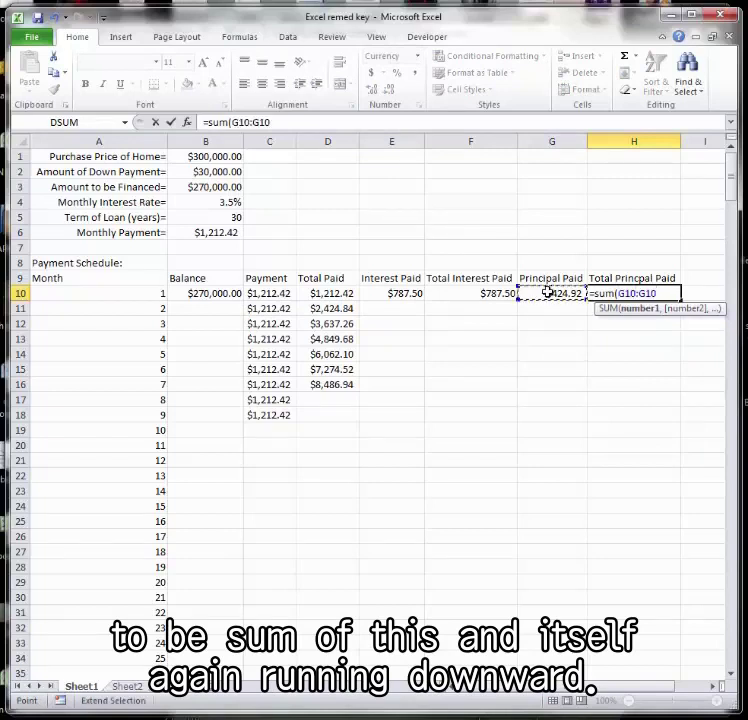
type(")")
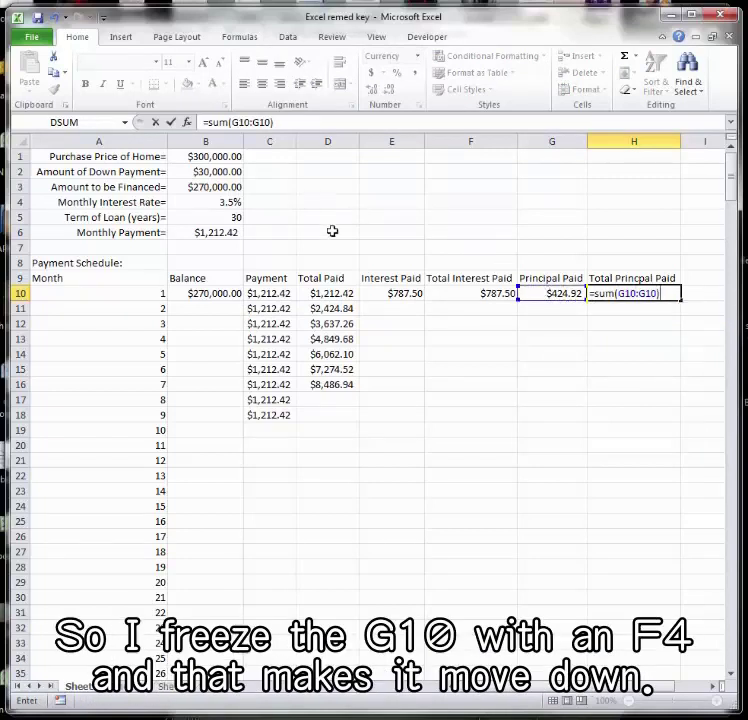
left_click_drag(246, 121, 249, 121)
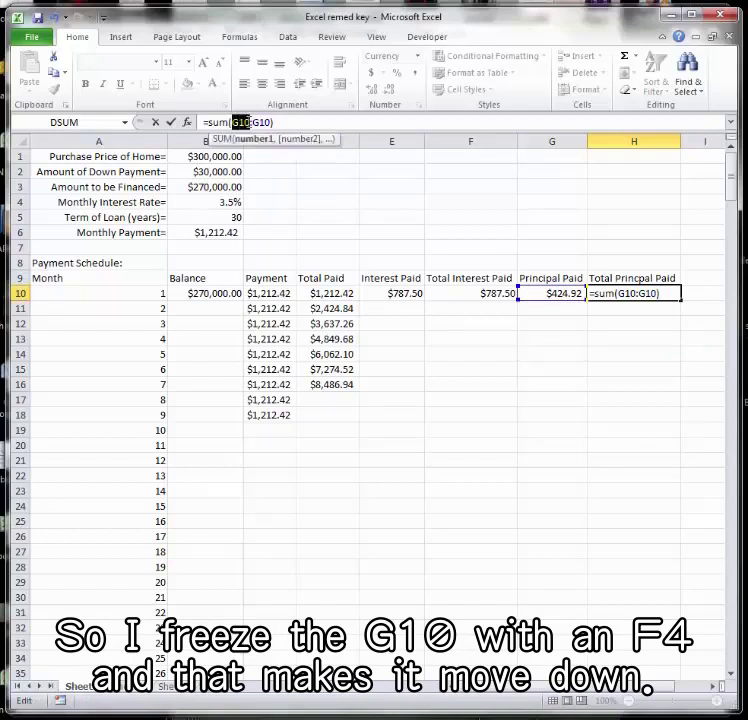
key("F4")
key("Return")
key("Up")
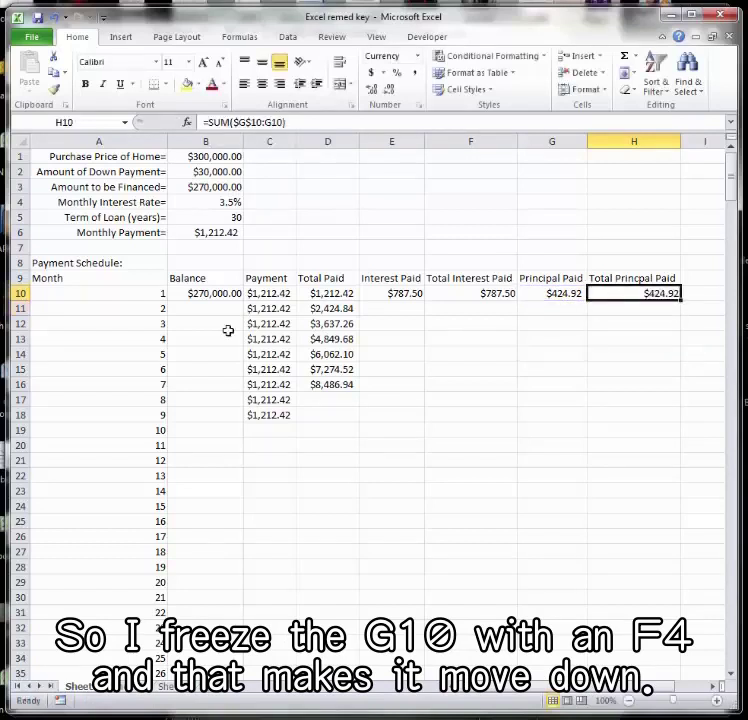
- Calculate the month 2 balance in B11 as the previous balance minus the principal paid with =B10-G10
left_click(195, 292)
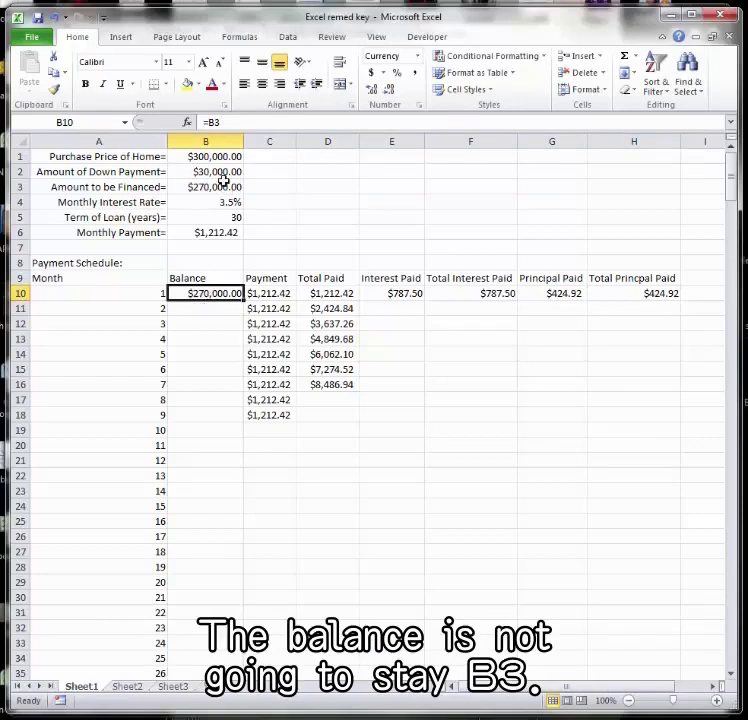
left_click(218, 309)
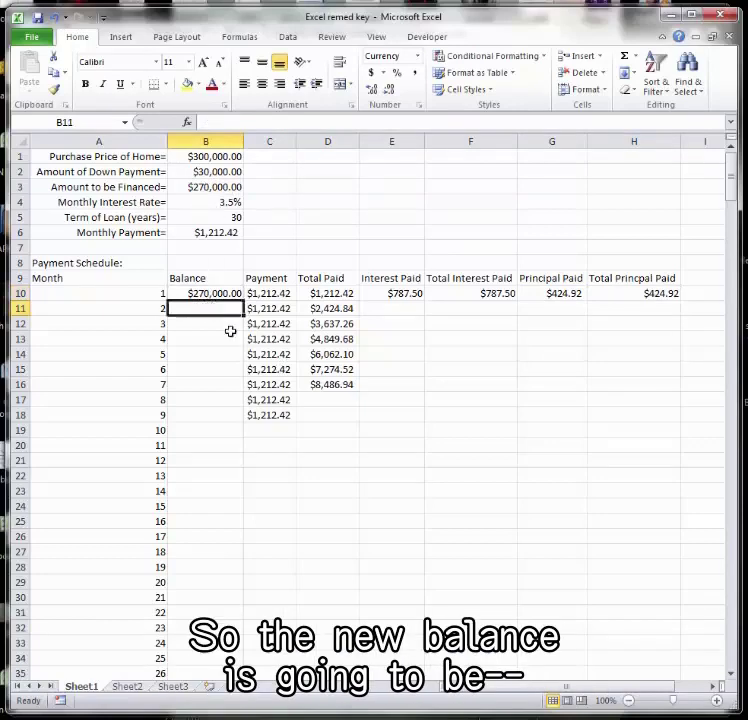
type("=")
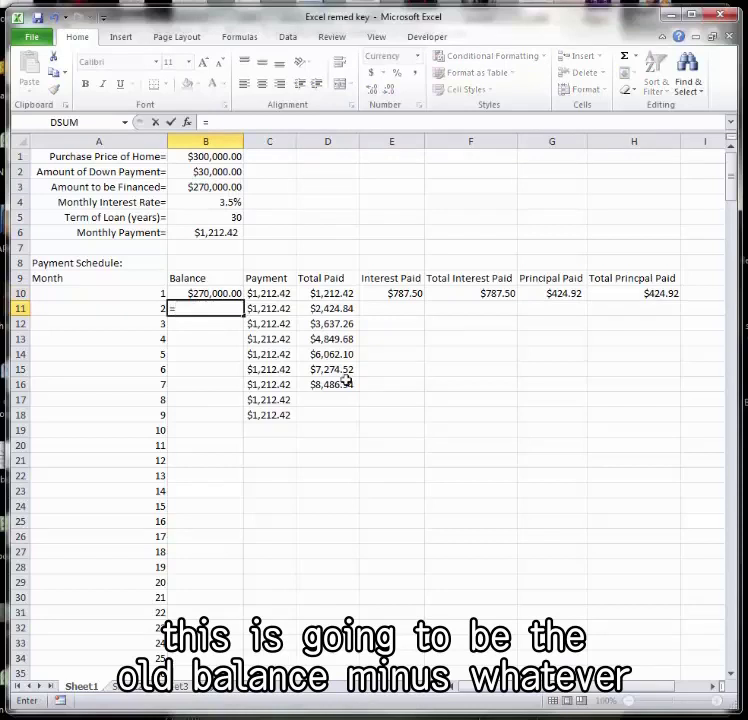
left_click(212, 291)
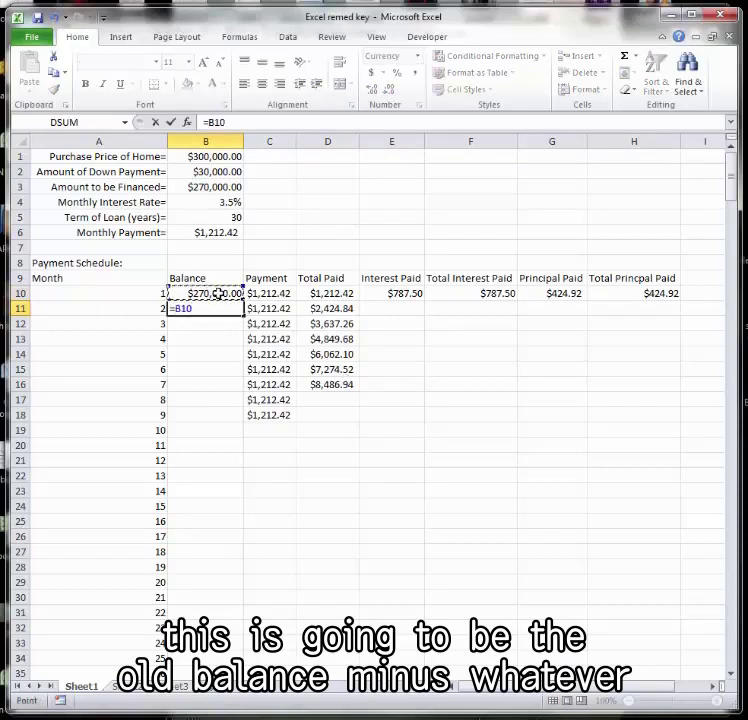
type("-")
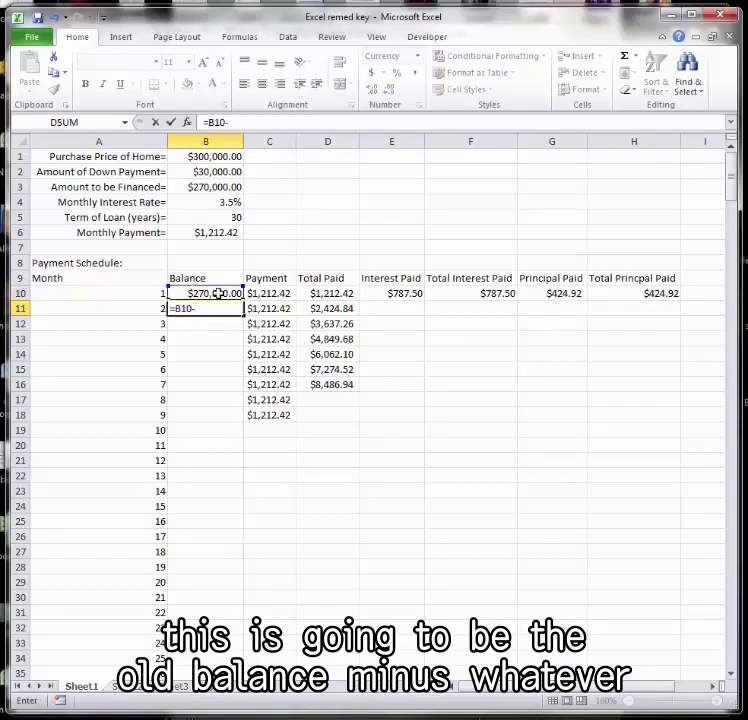
left_click(549, 293)
key("Return")
key("Up")
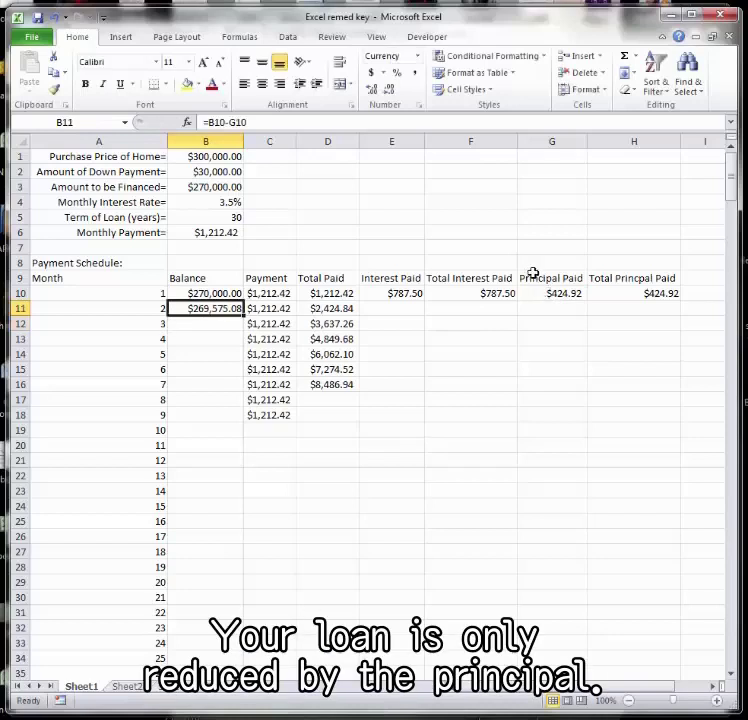
- Copy the month 1 interest, total interest, principal and total principal formulas from E10:H10 down to row 11
left_click(543, 293)
left_click(402, 289)
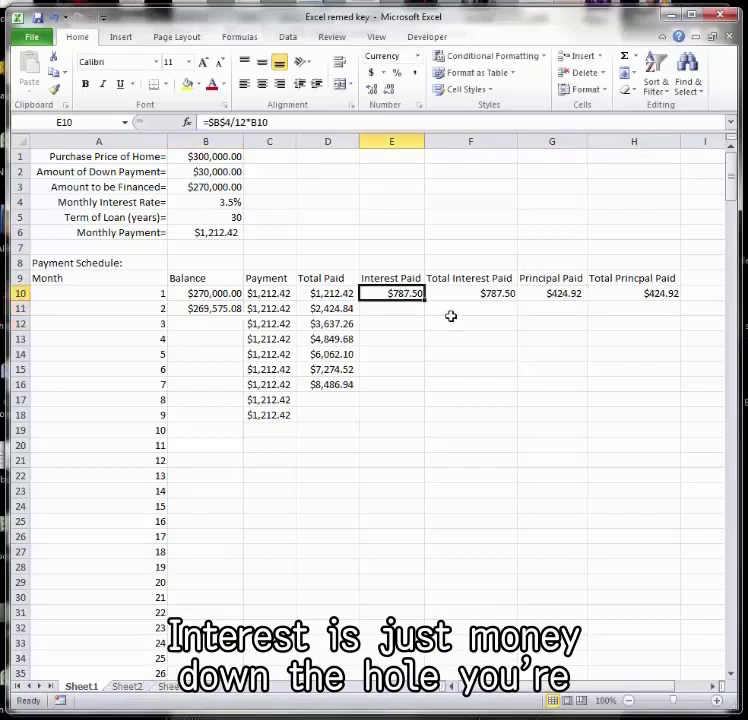
left_click_drag(423, 302, 424, 313)
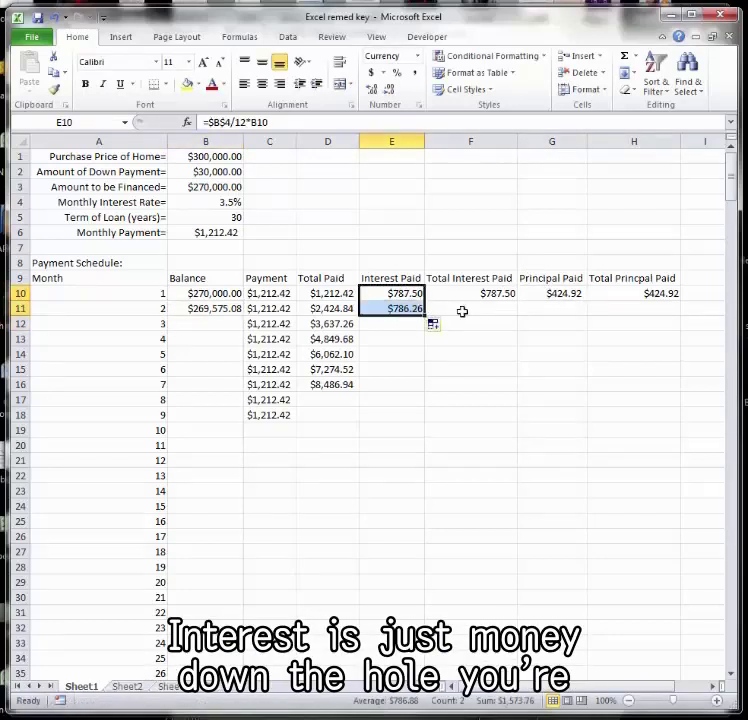
left_click(493, 291)
left_click_drag(495, 292, 680, 313)
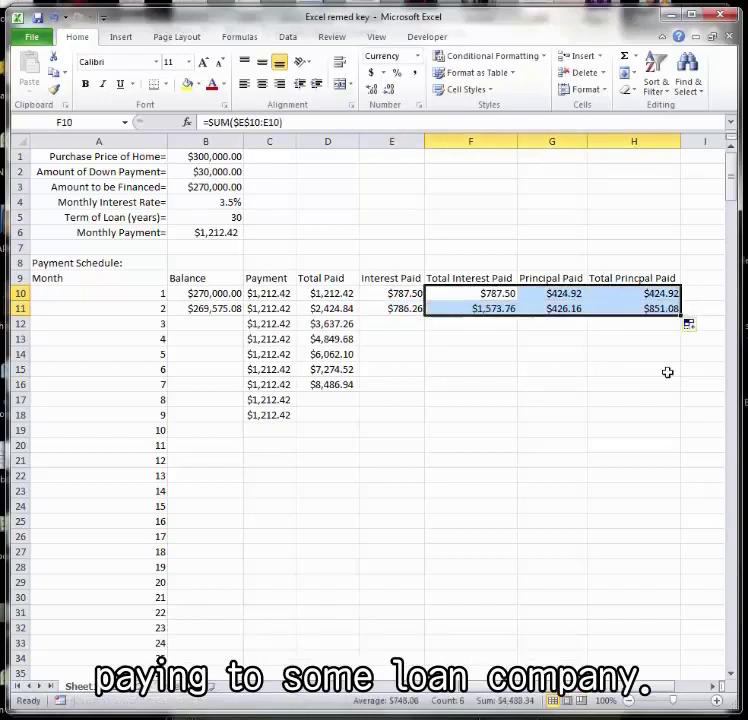
- Inspect the copied interest and principal formulas for month 2 in E11 through H11
left_click(478, 308)
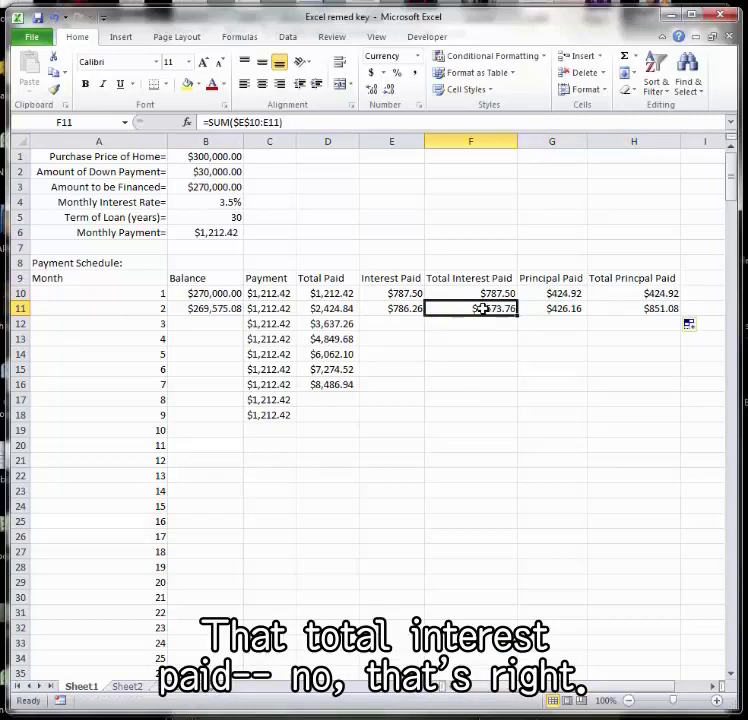
key("Right")
key("Left")
key("Left")
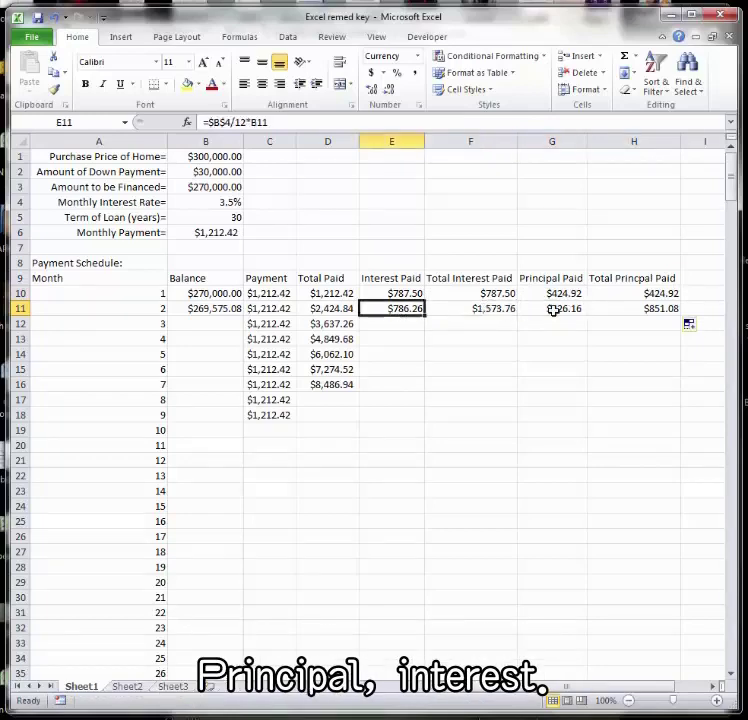
key("Right")
key("Right")
key("Right")
- Copy the month 2 row B11:H11 down to row 369, and extend the balance formula from B369 to the Final Balance cell B370
left_click_drag(190, 308, 610, 308)
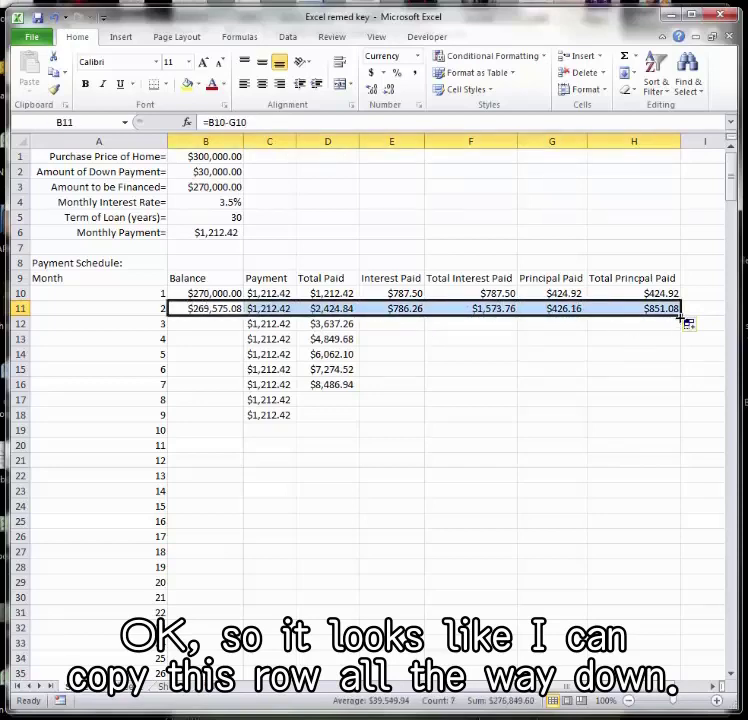
left_click_drag(681, 316, 576, 645)
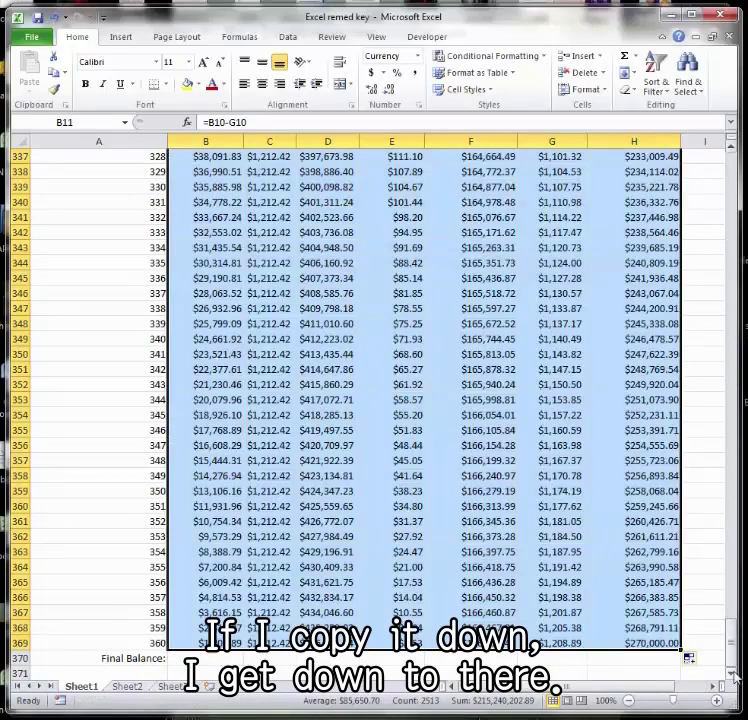
scroll(733, 677, "down", 1)
left_click(205, 612)
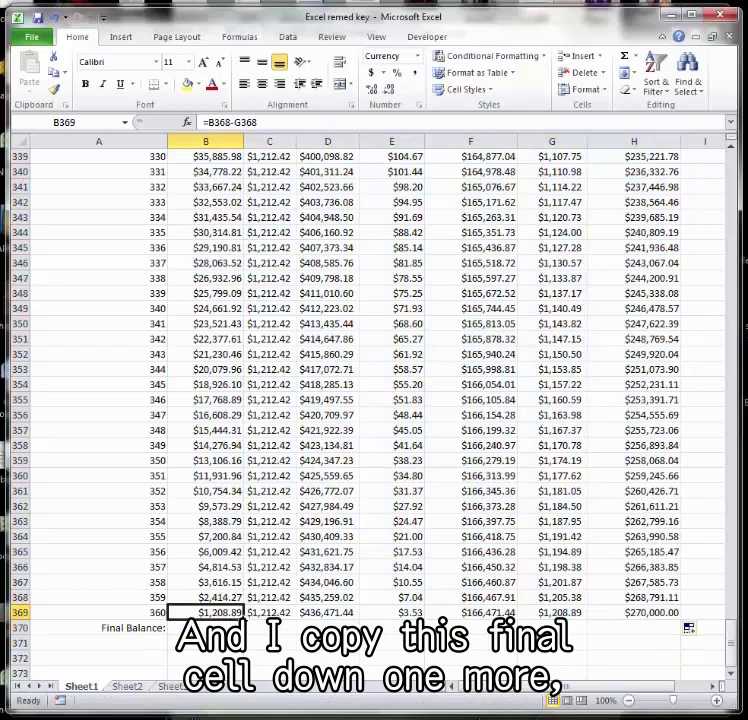
left_click_drag(244, 619, 243, 633)
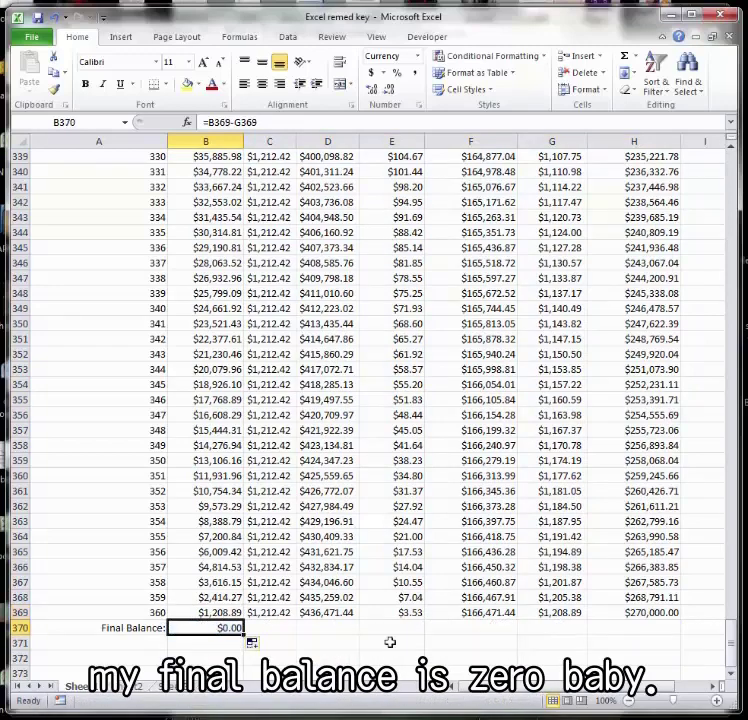
- Review the balance, total interest and principal columns from the first months, and check the month 360 total principal paid in H369
left_click_drag(731, 630, 734, 134)
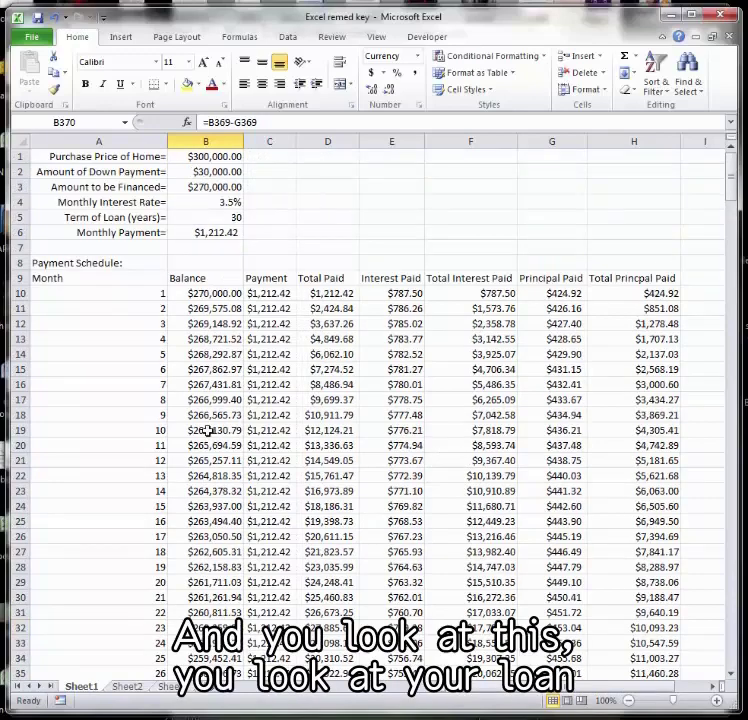
left_click(213, 292)
left_click(214, 310)
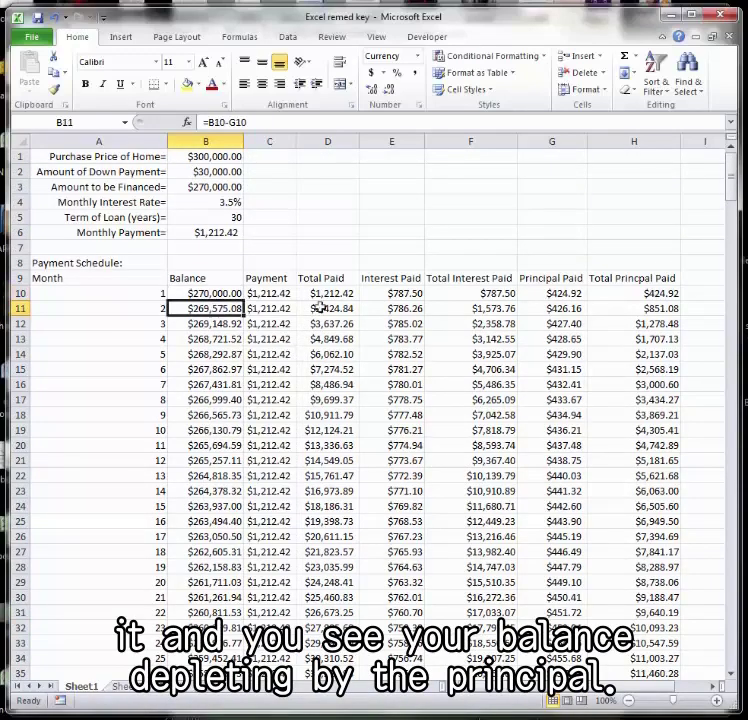
left_click(470, 399)
left_click(470, 460)
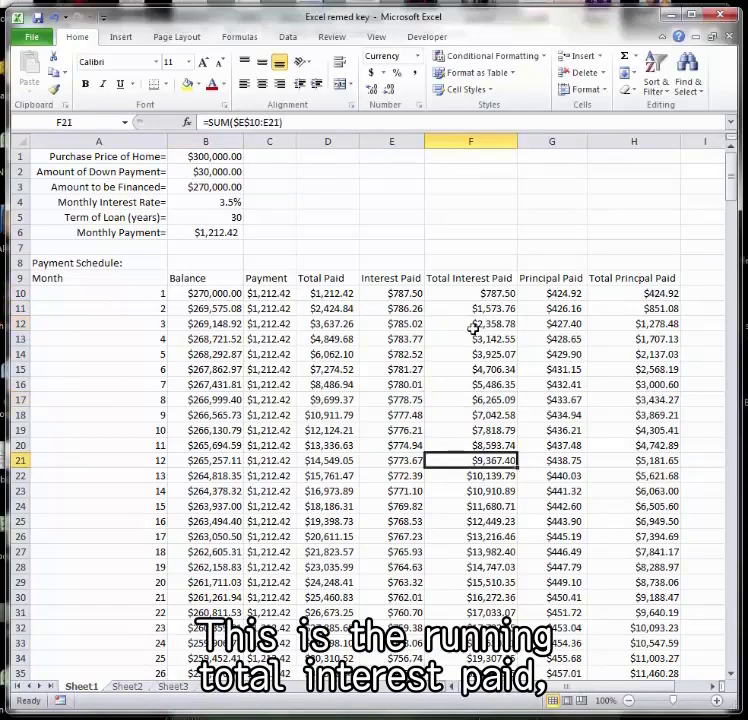
left_click(560, 308)
left_click(650, 323)
left_click(660, 369)
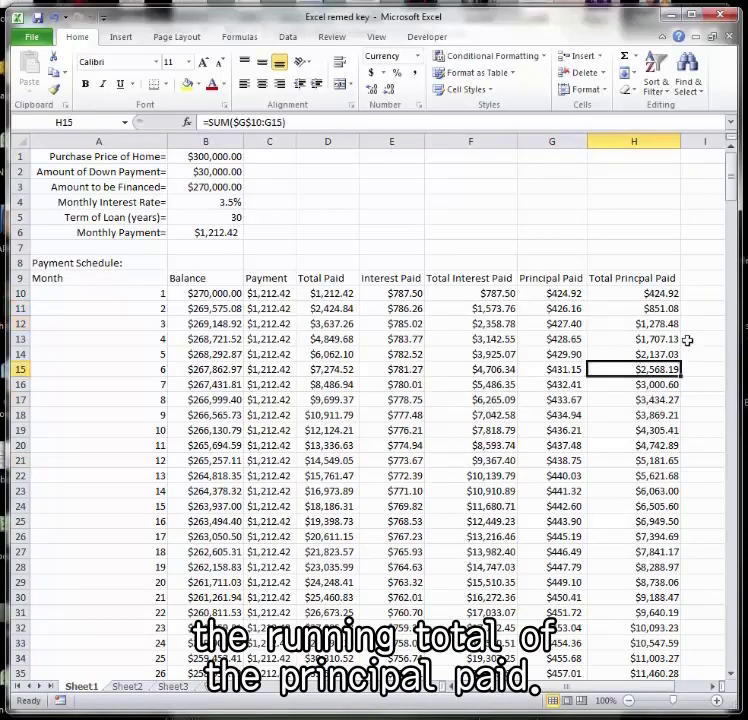
left_click_drag(731, 191, 728, 648)
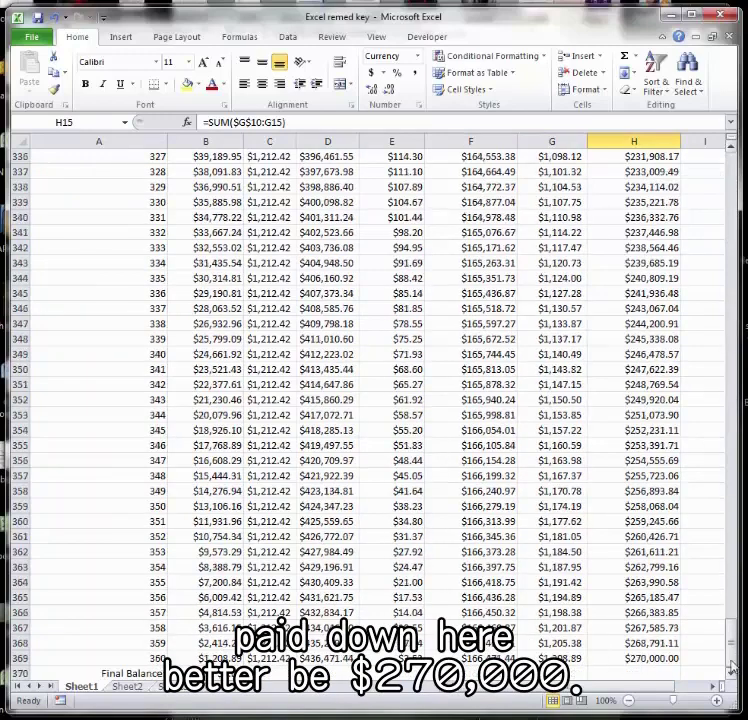
left_click(645, 658)
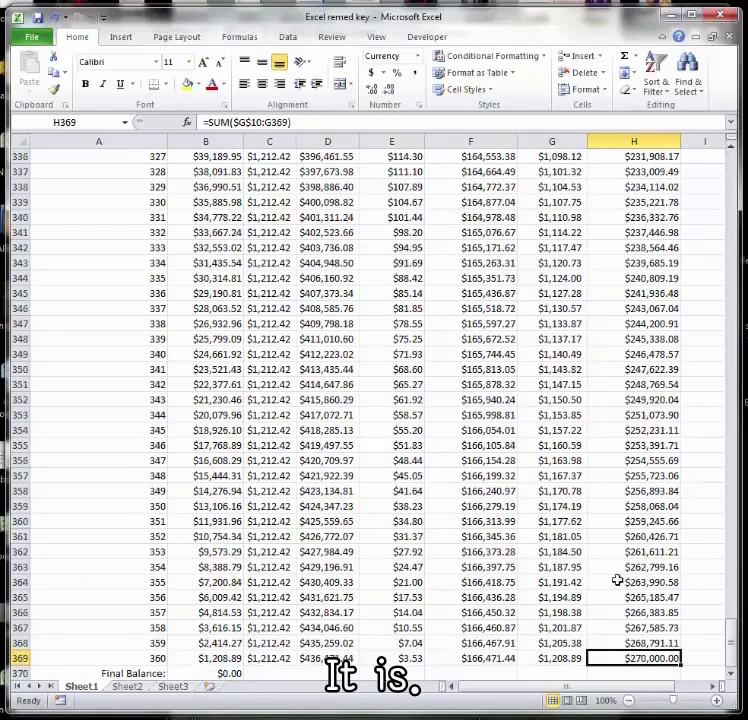